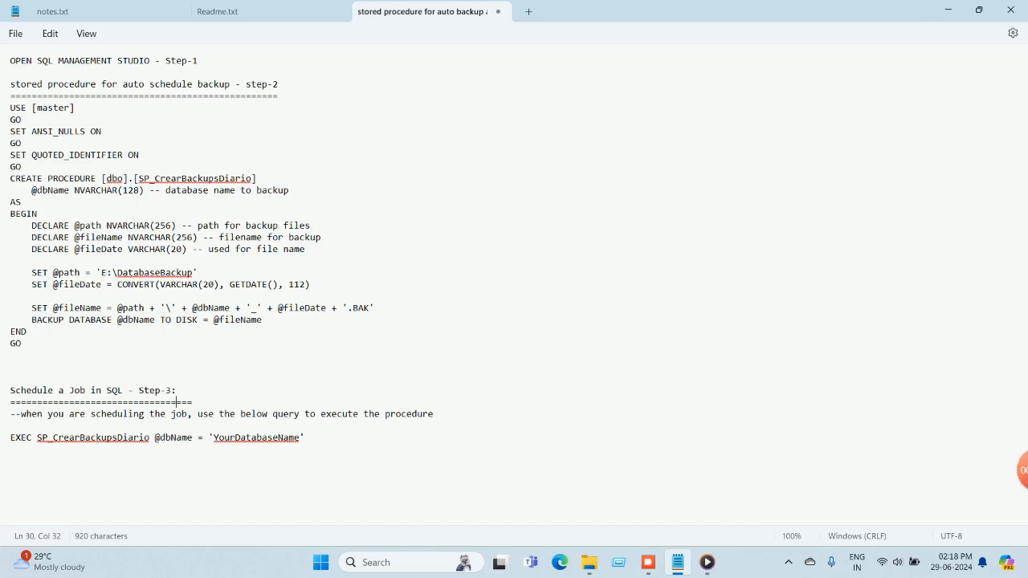
left_click_drag(9, 61, 10, 96)
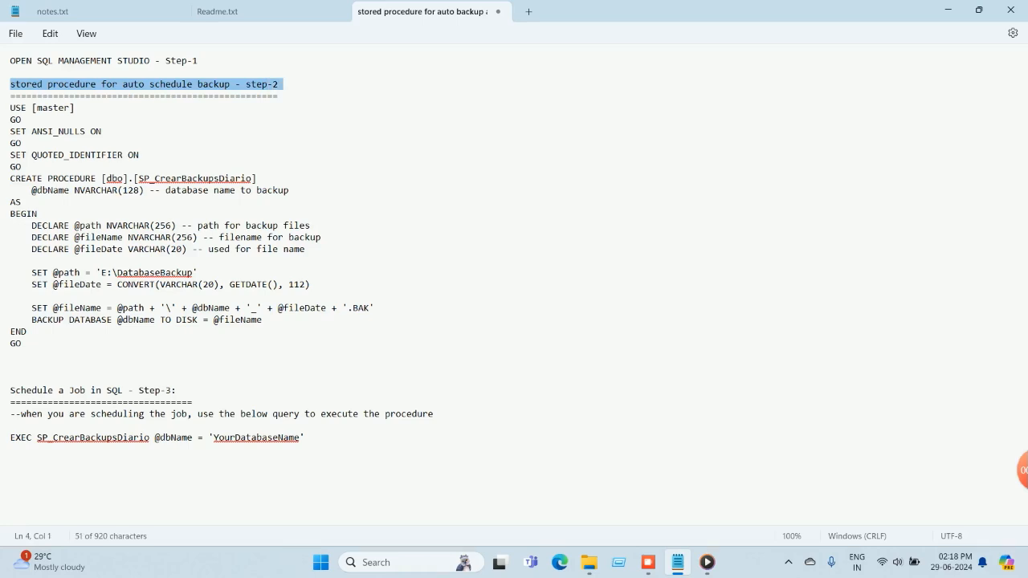
mouse_move(11, 390)
left_mouse_down()
mouse_move(156, 391)
mouse_move(10, 402)
left_mouse_up()
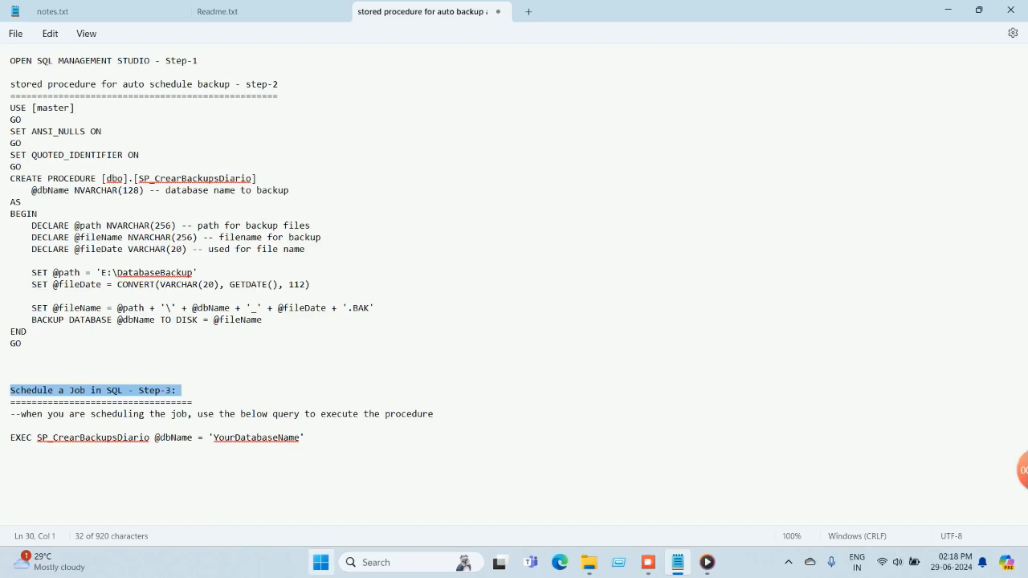
Launch SQL Server Management Studio 19 and connect to the database engine by entering the login's account password.
left_click(321, 562)
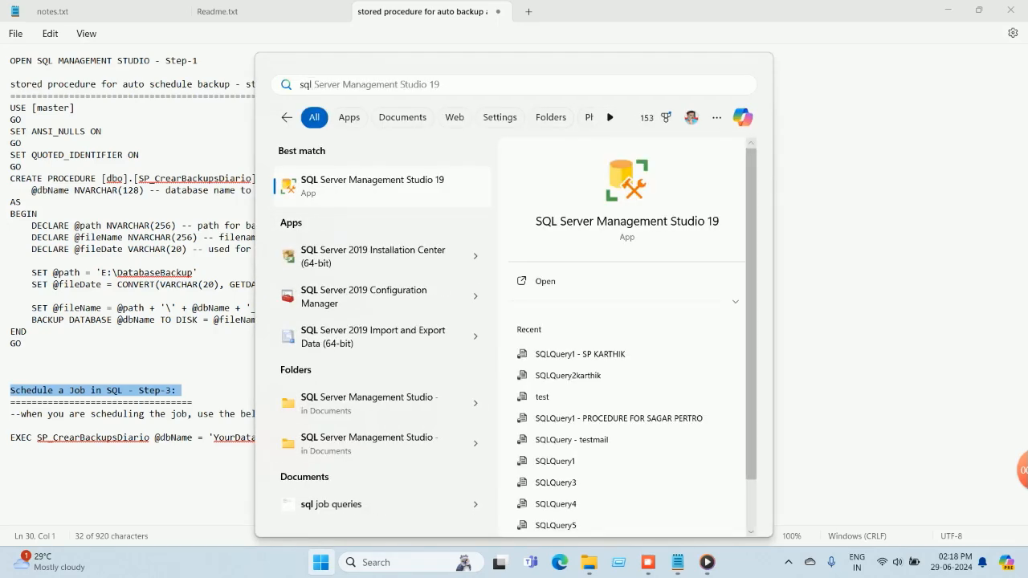
key("Return")
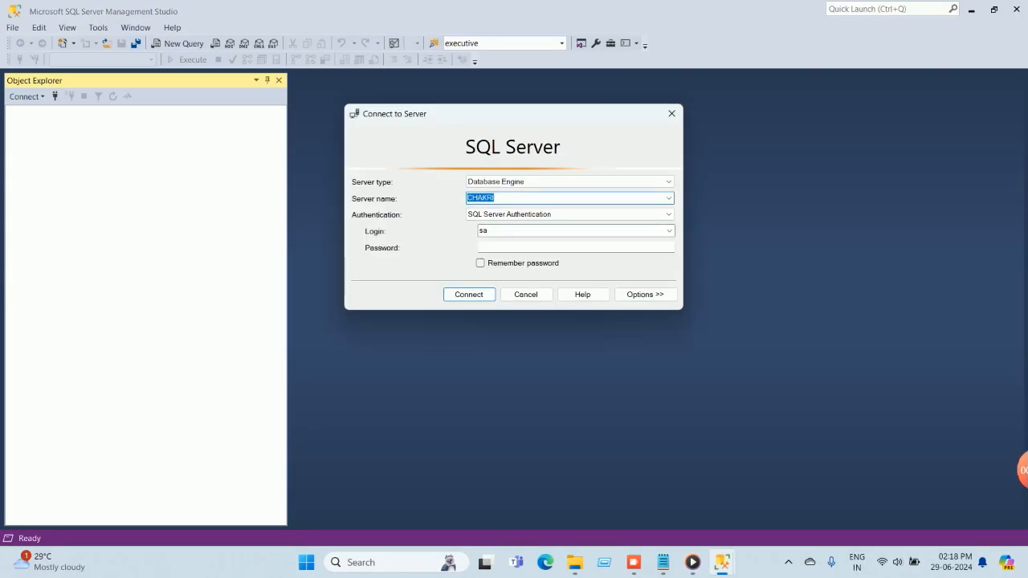
left_click(514, 247)
type("*****")
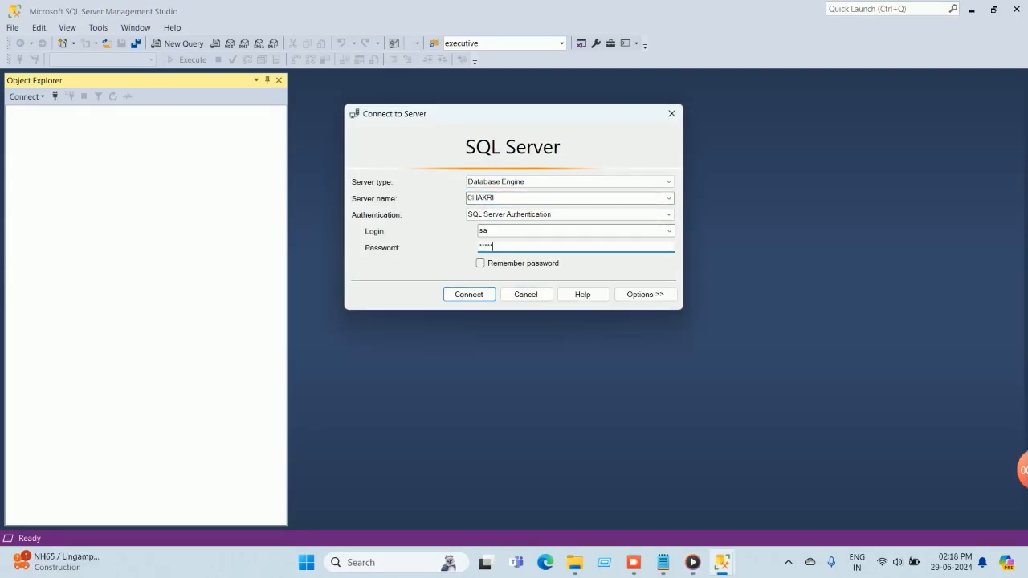
type("****")
key("Return")
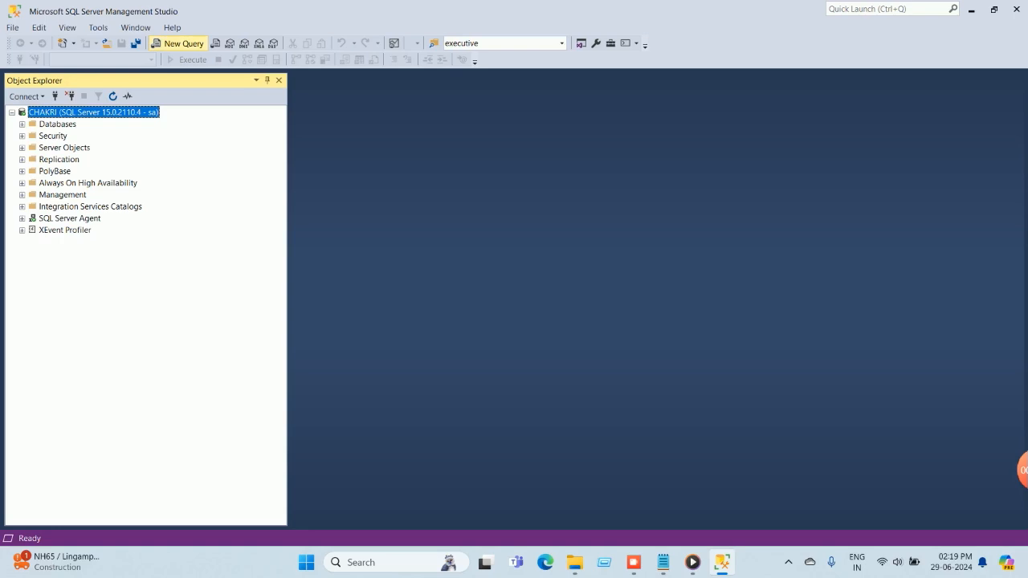
Copy the step-2 stored procedure script from the Notepad notes into a new query and execute it to create SP_CrearBackupsDiario.
left_click(178, 44)
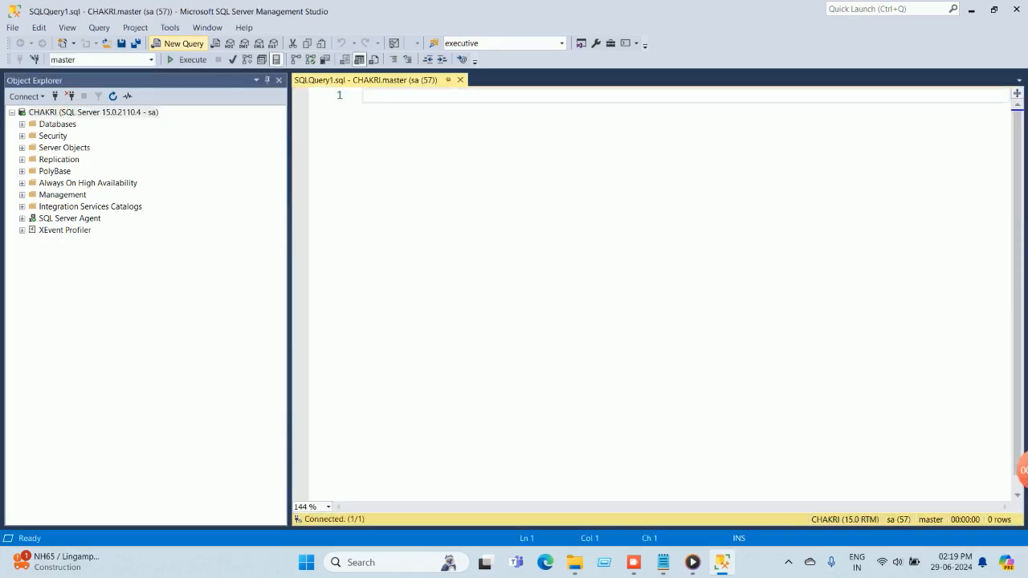
left_click(662, 562)
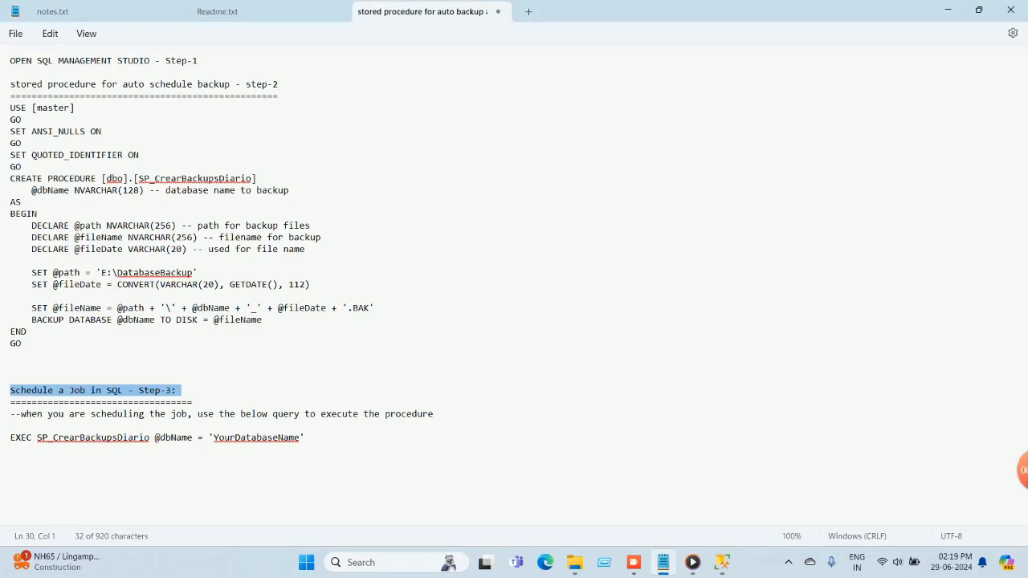
left_click_drag(9, 108, 10, 355)
key("ctrl+c")
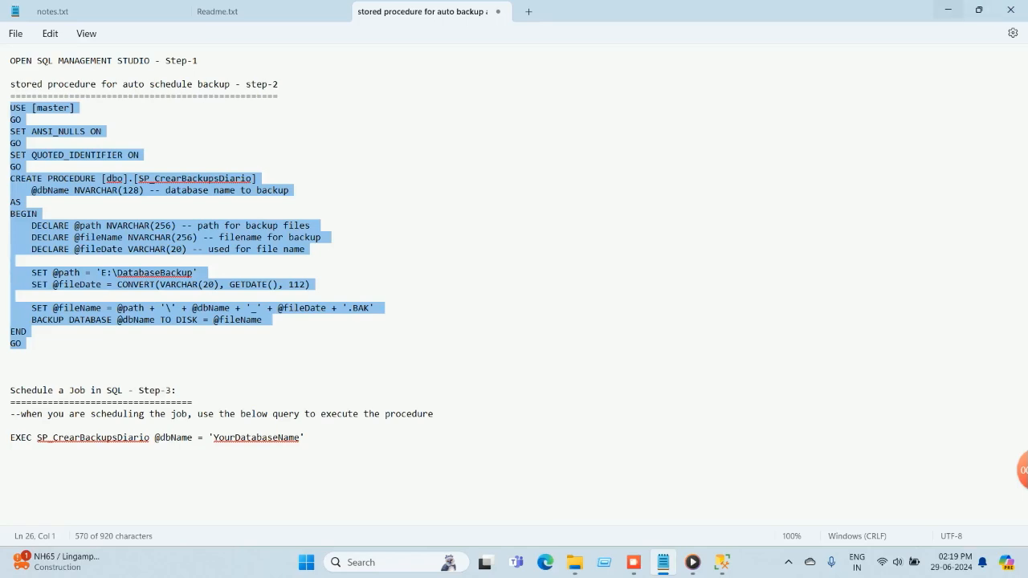
left_click(948, 9)
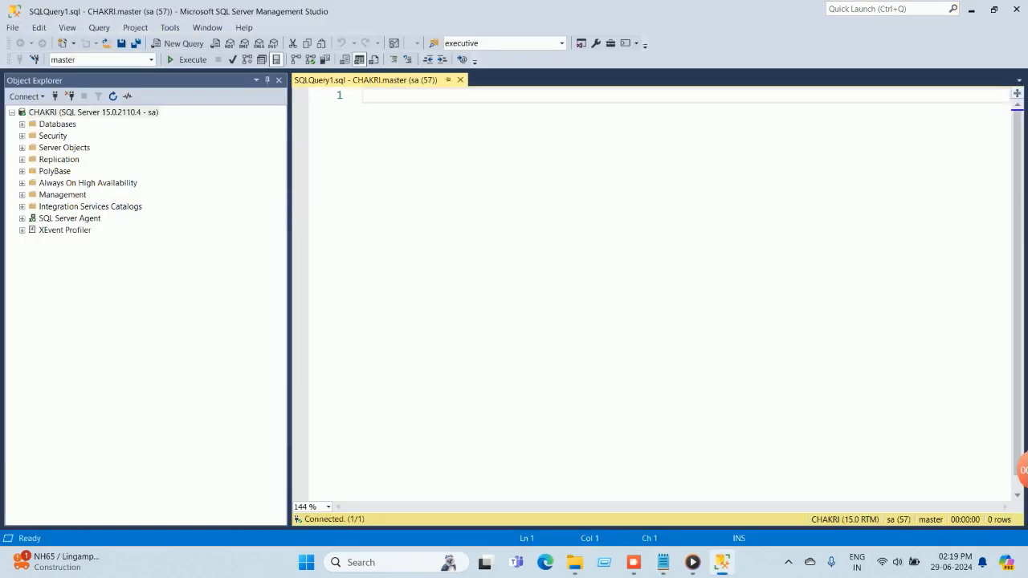
key("ctrl+v")
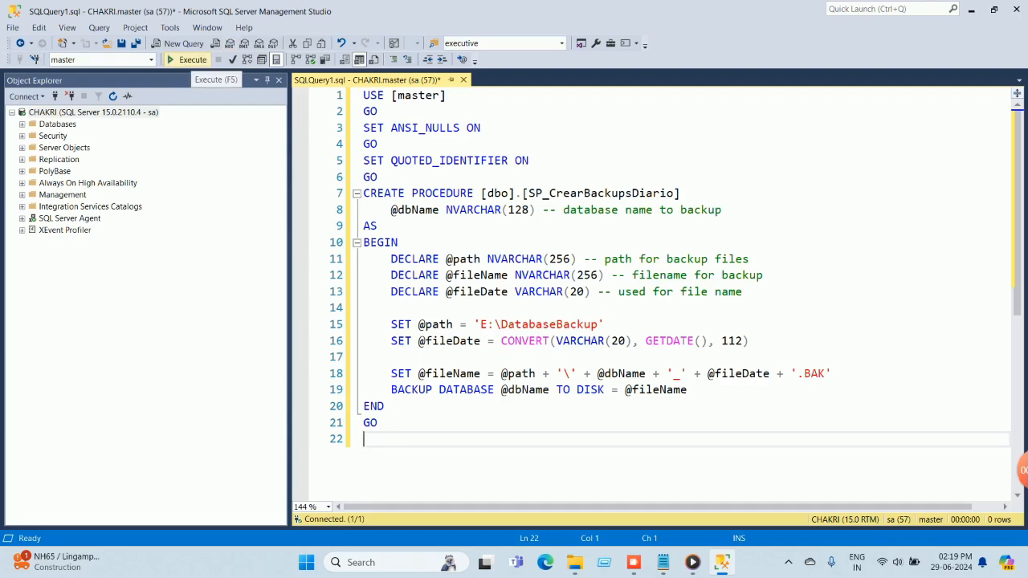
left_click(187, 60)
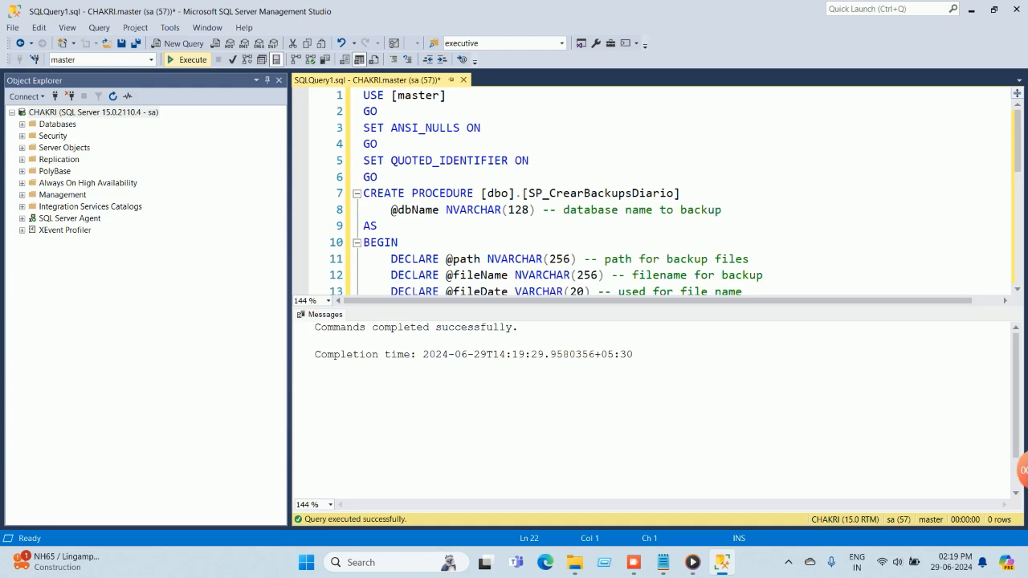
Create a new SQL Server Agent job named "daily backup".
left_click(22, 218)
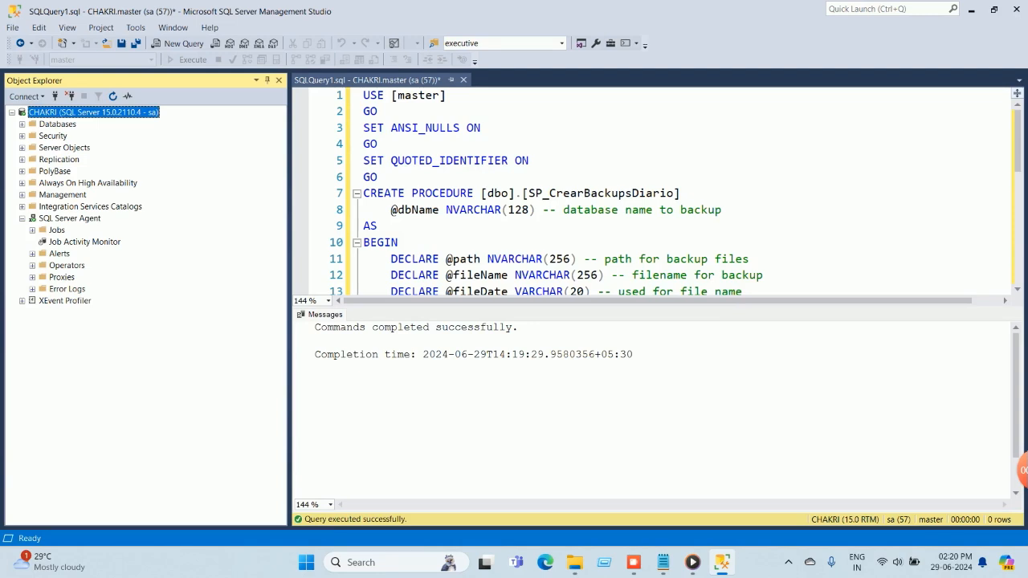
left_click(32, 230)
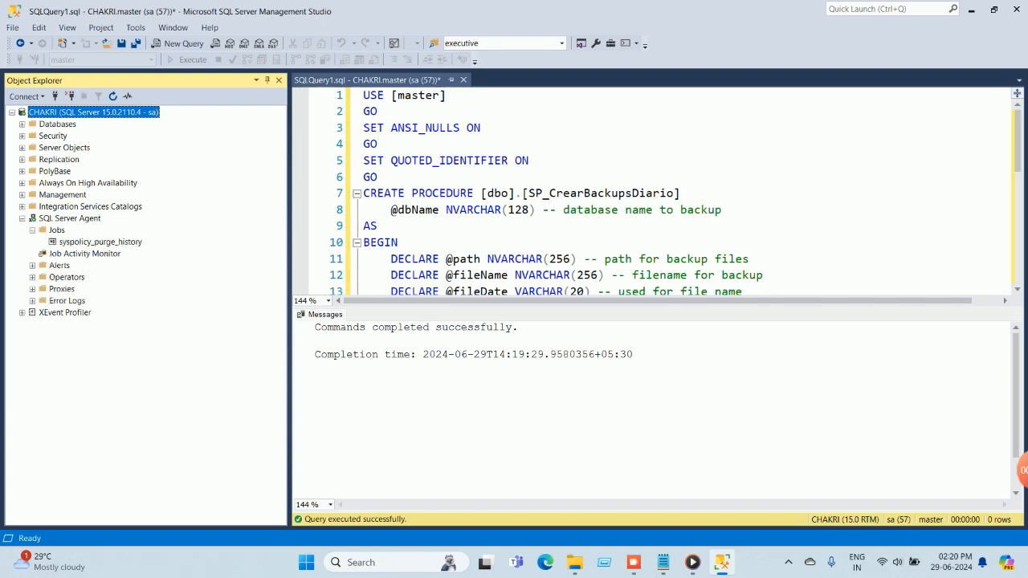
right_click(54, 231)
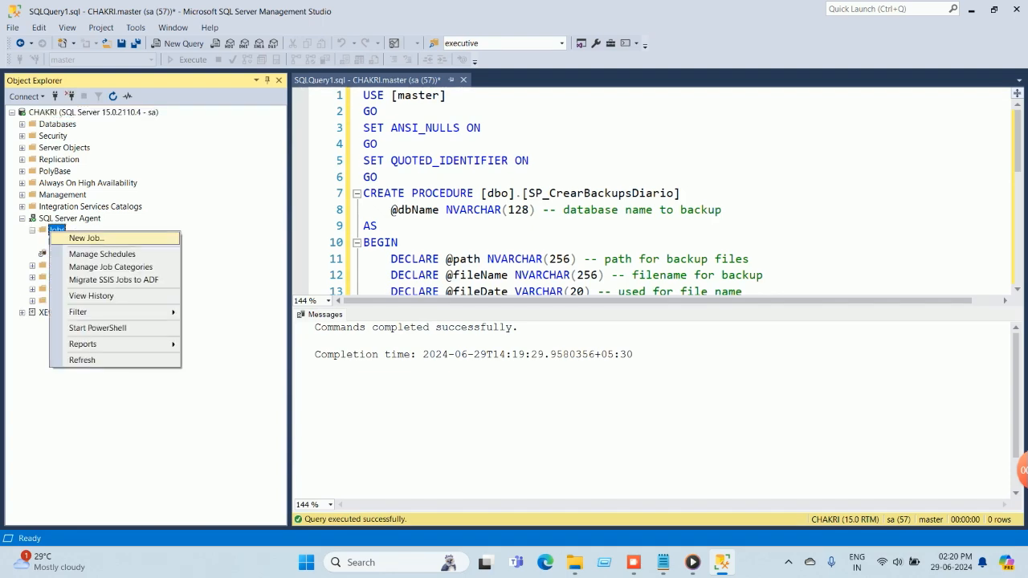
left_click(86, 238)
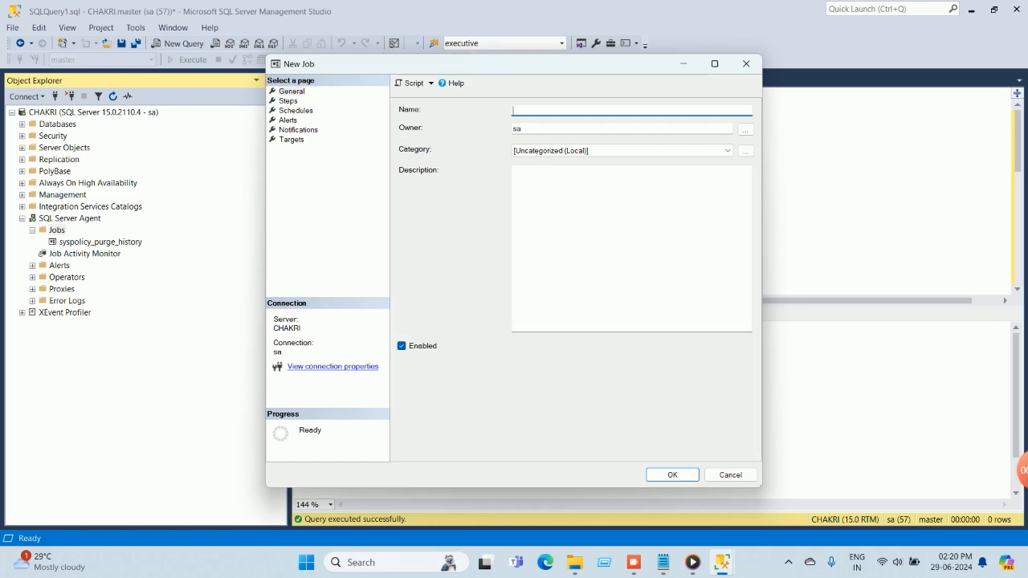
type("daily backup")
key("Return")
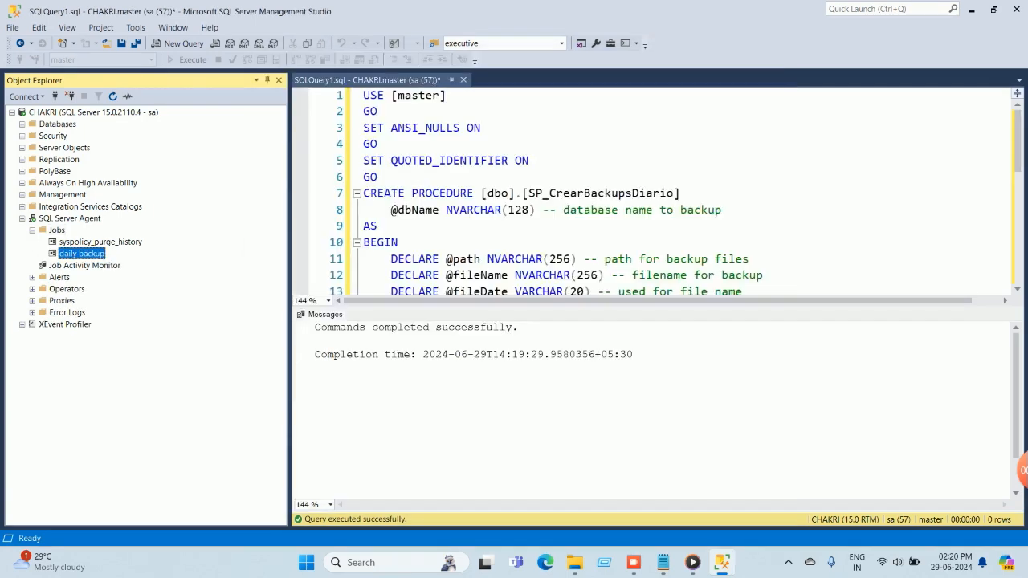
In the daily backup job's properties, start a new job step named "daily backup".
right_click(90, 254)
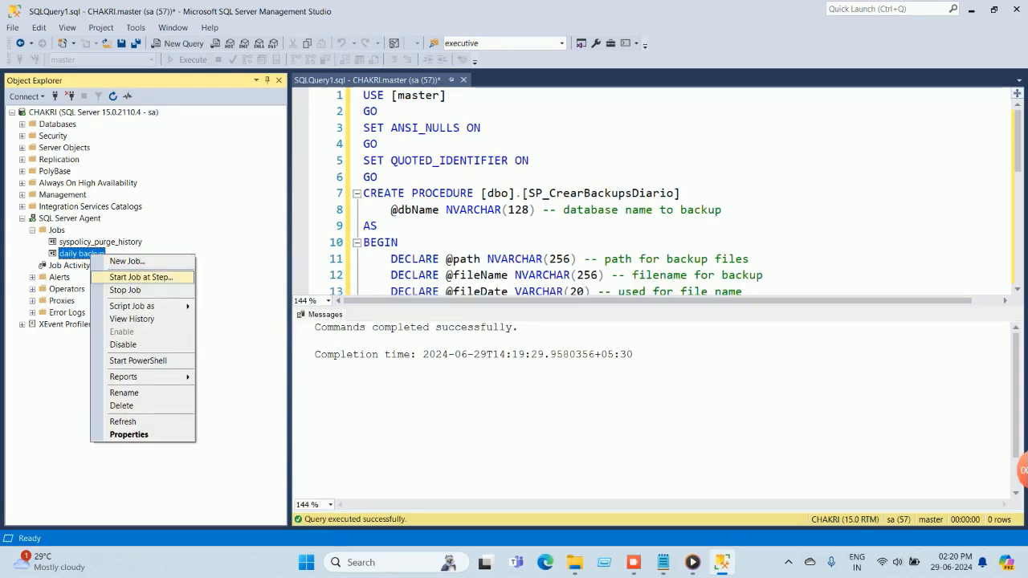
left_click(129, 435)
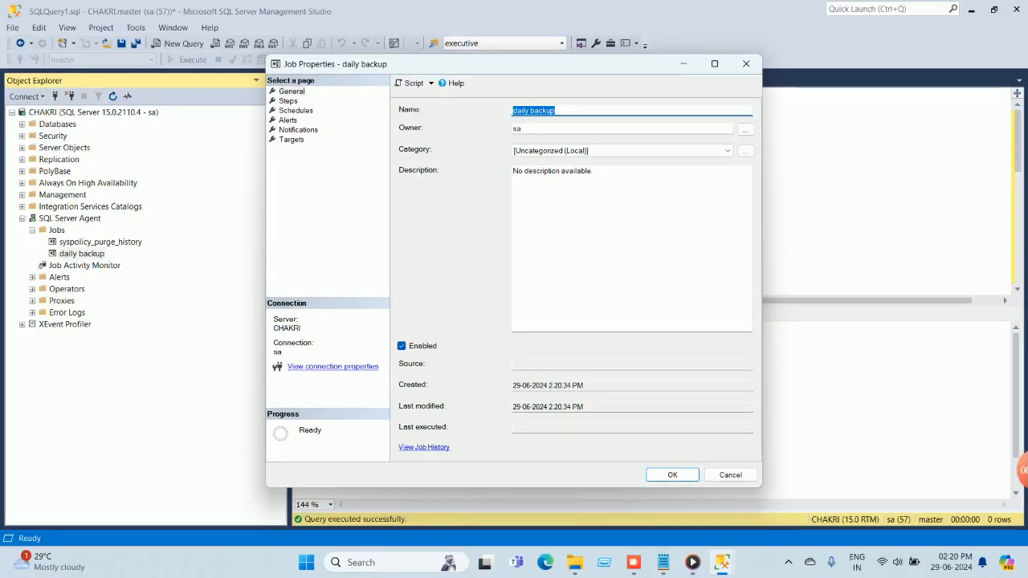
left_click(289, 101)
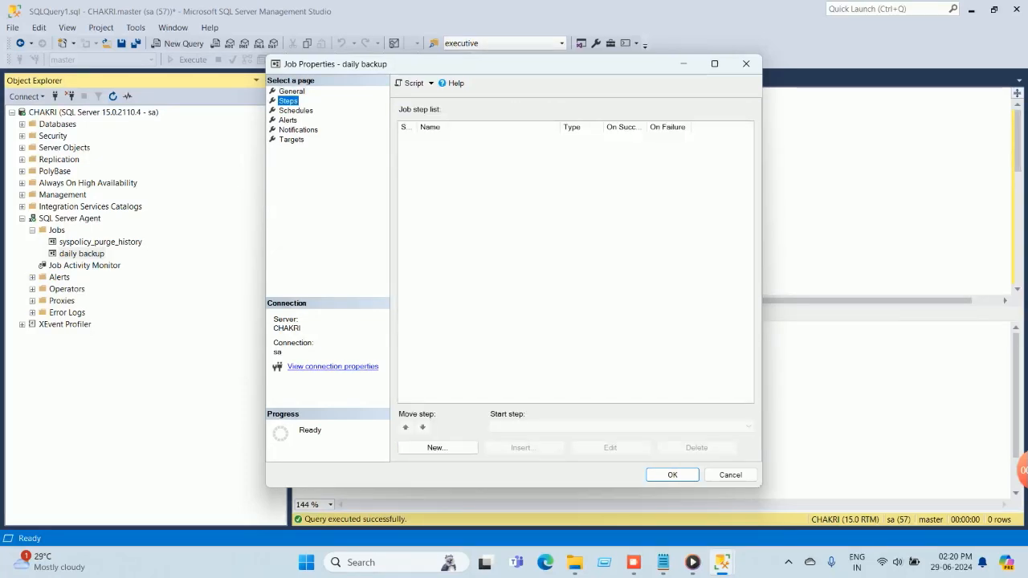
left_click(437, 449)
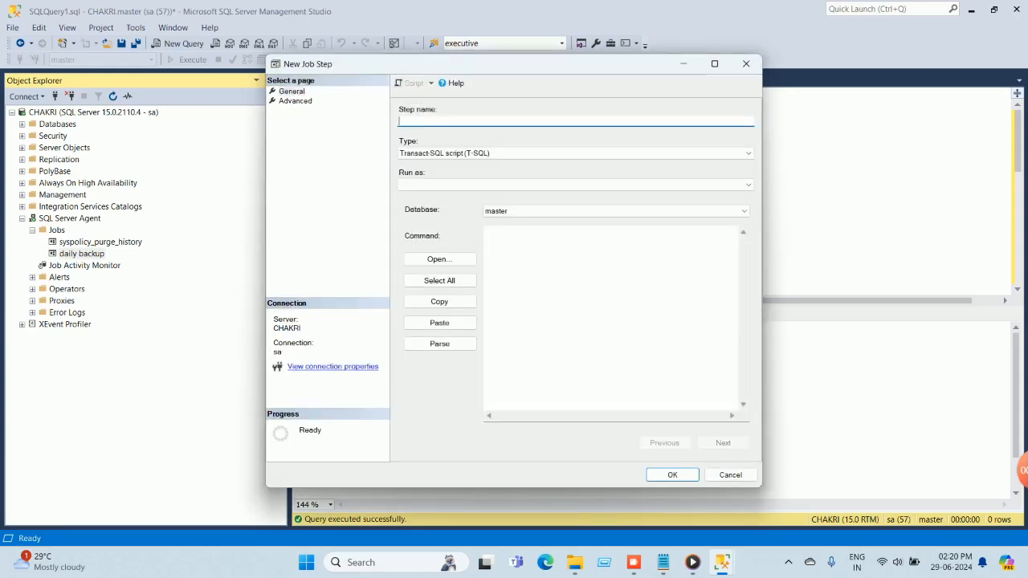
type("daily backup")
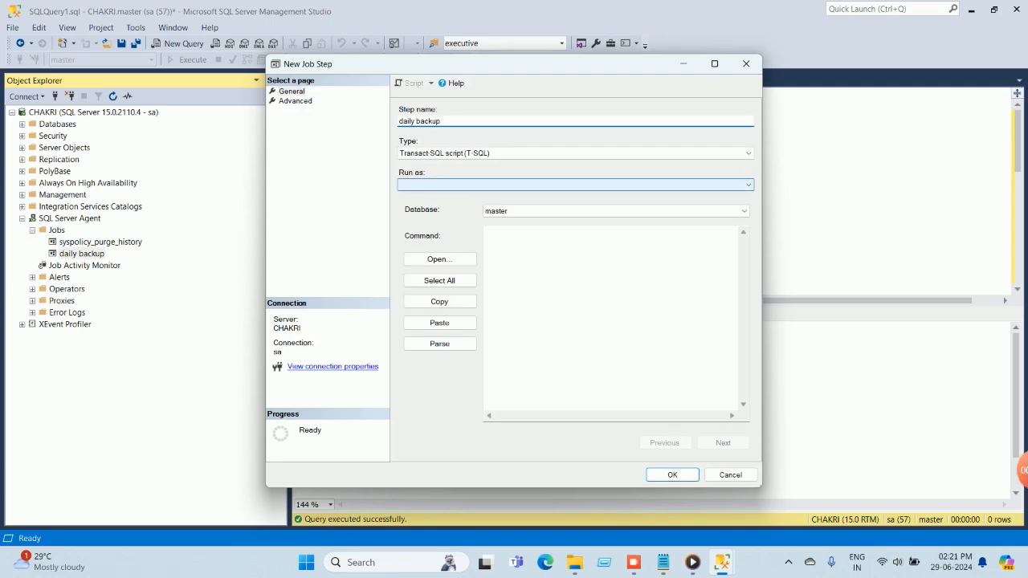
left_click(748, 185)
left_click(748, 185)
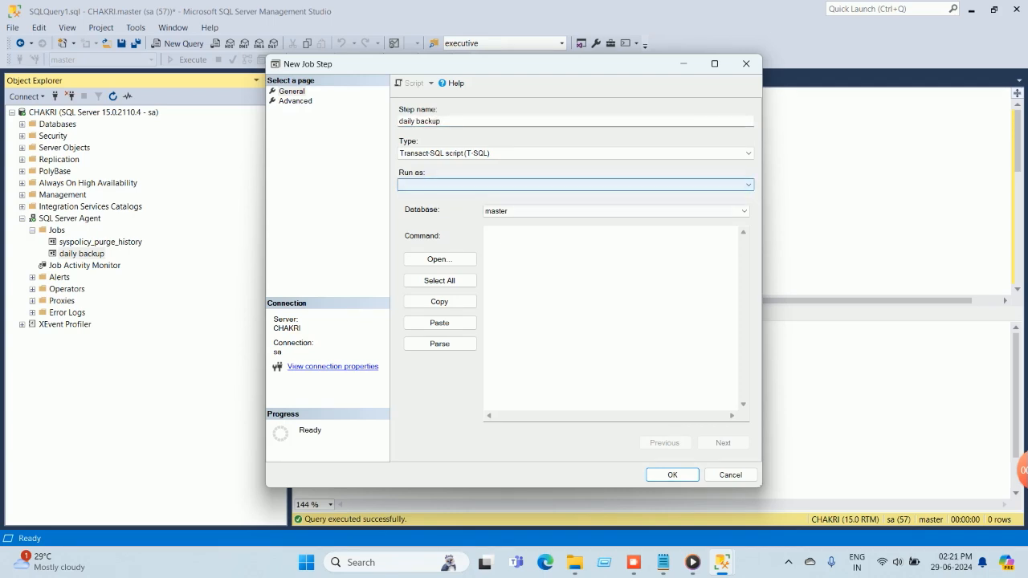
Copy the EXEC SP_CrearBackupsDiario query from the Notepad notes into the new job step's command.
left_click(554, 265)
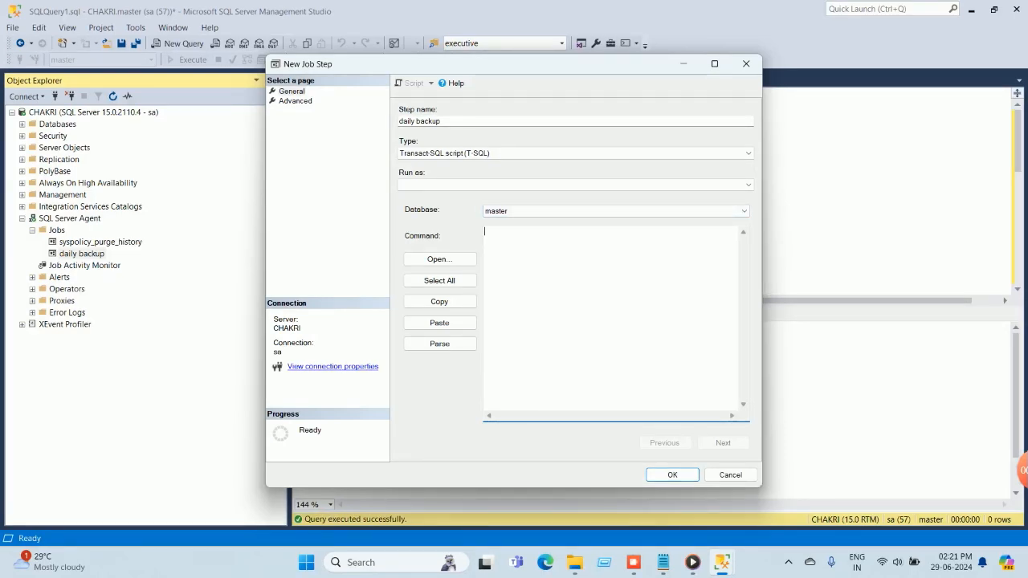
key("alt+Tab")
mouse_move(10, 437)
left_mouse_down()
mouse_move(70, 438)
mouse_move(12, 449)
left_mouse_up()
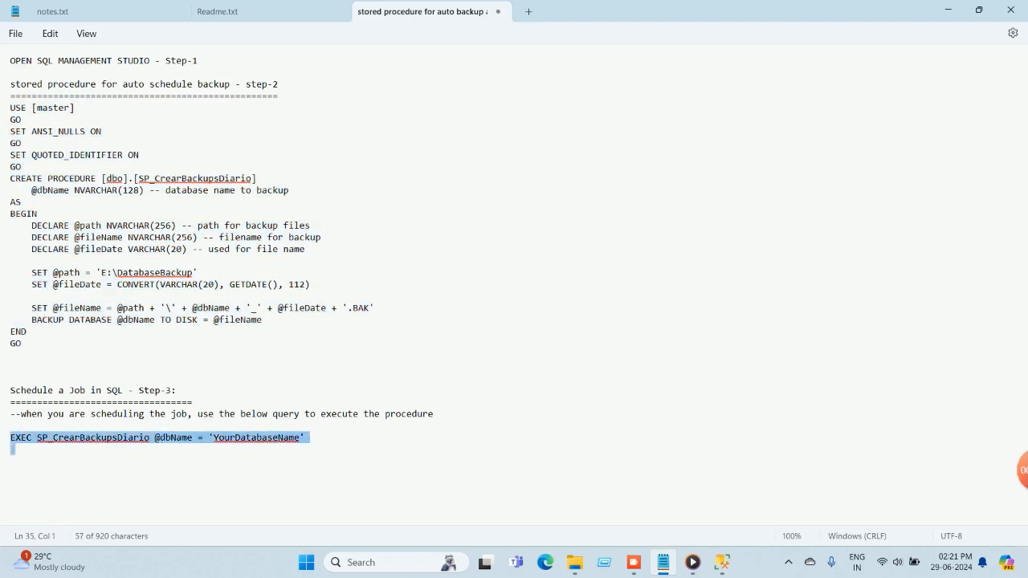
right_click(240, 438)
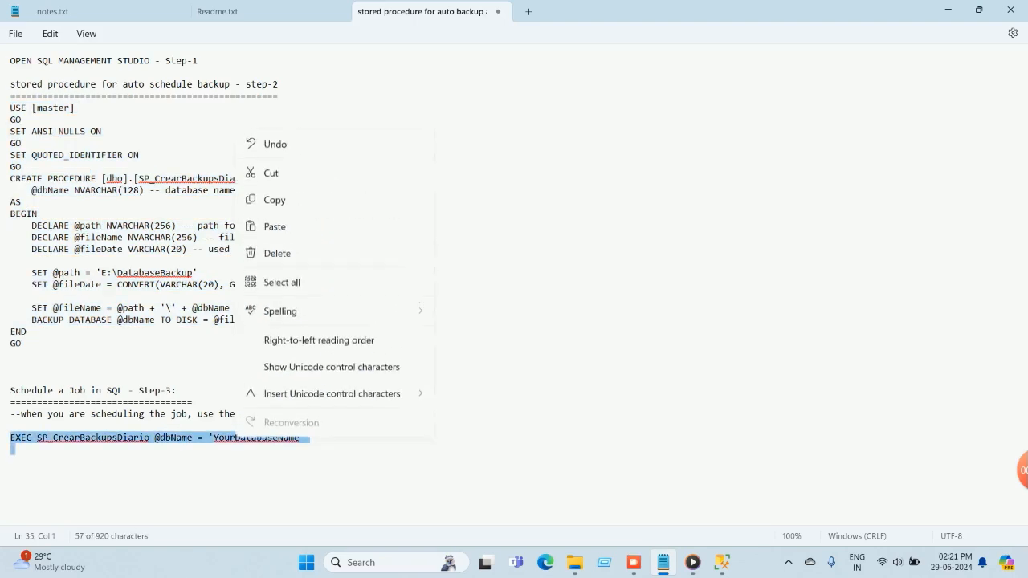
left_click(275, 200)
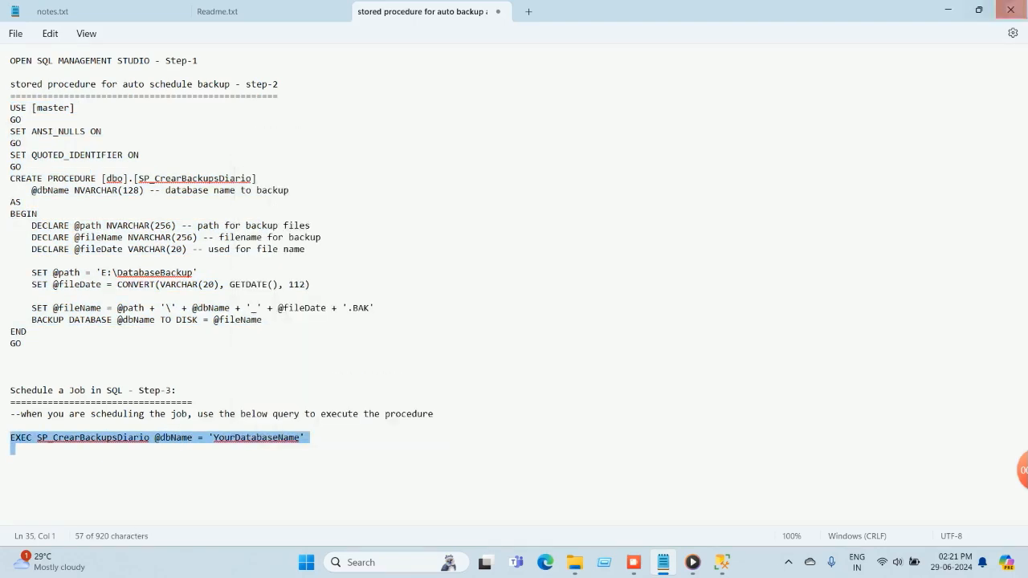
left_click(948, 9)
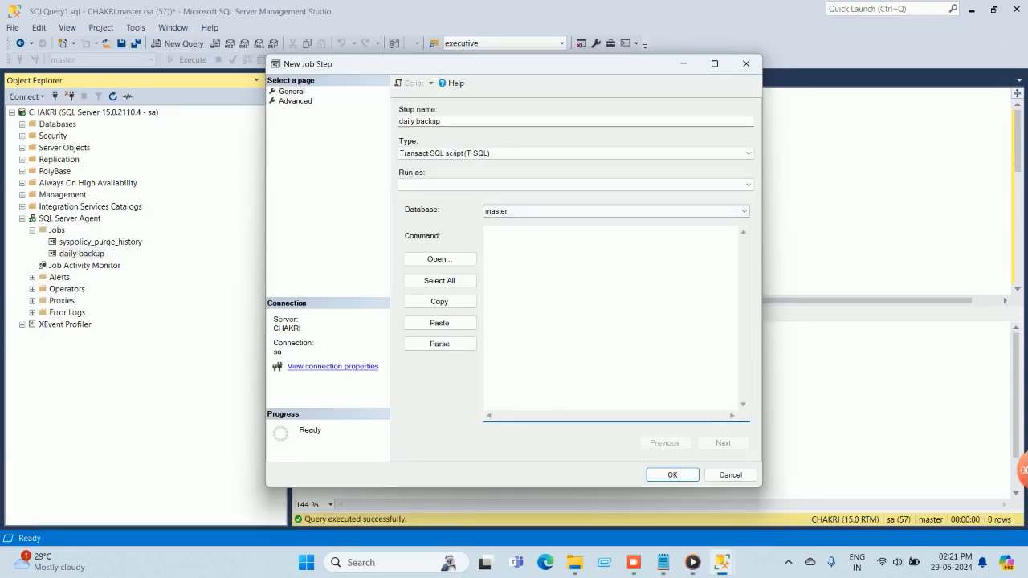
right_click(530, 246)
left_click(562, 299)
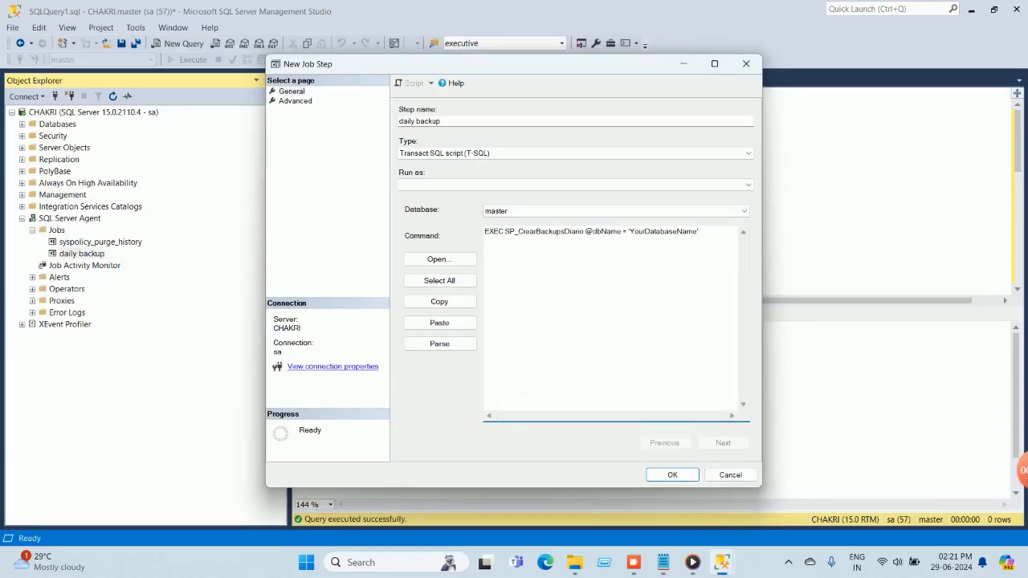
Replace the YourDatabaseName placeholder in the job step's command with Focus8020 and save the step.
left_click_drag(629, 231, 694, 231)
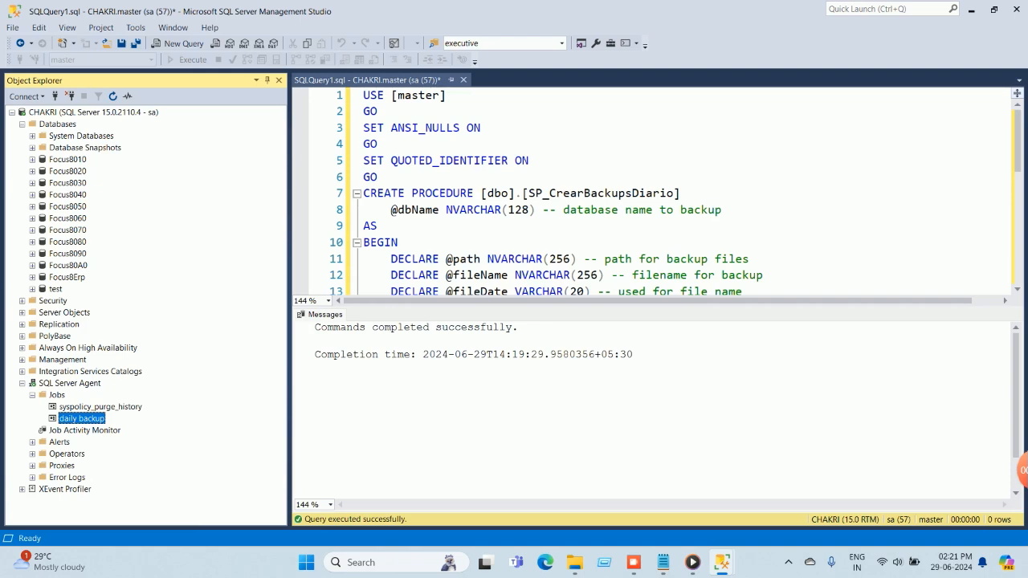
right_click(85, 419)
mouse_move(137, 409)
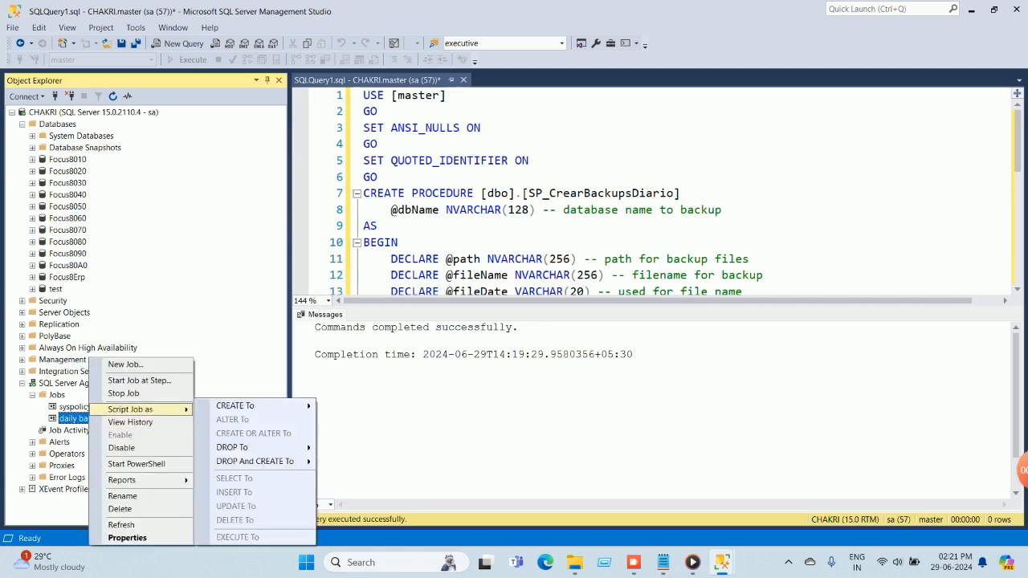
left_click(127, 538)
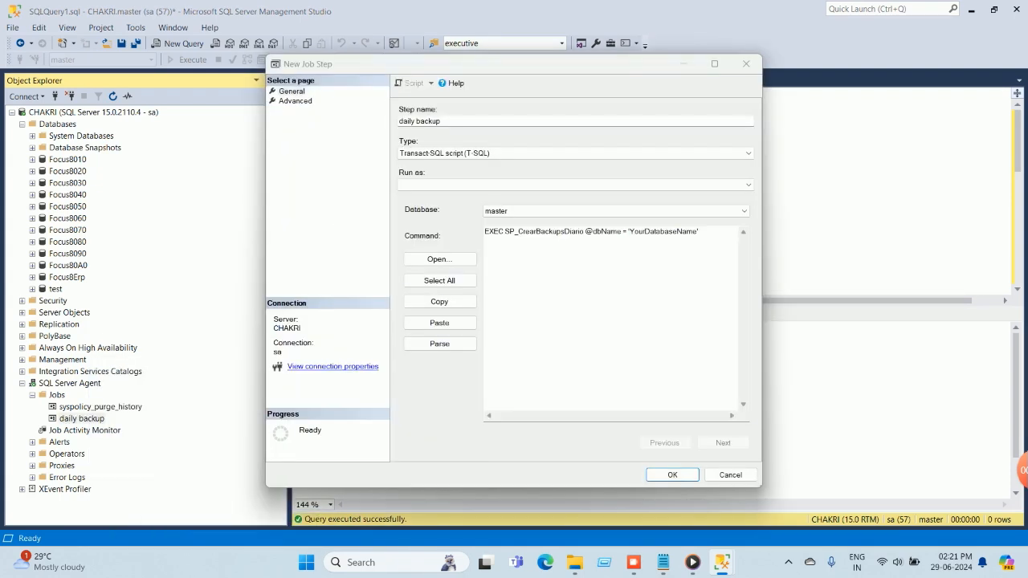
left_click_drag(630, 232, 698, 231)
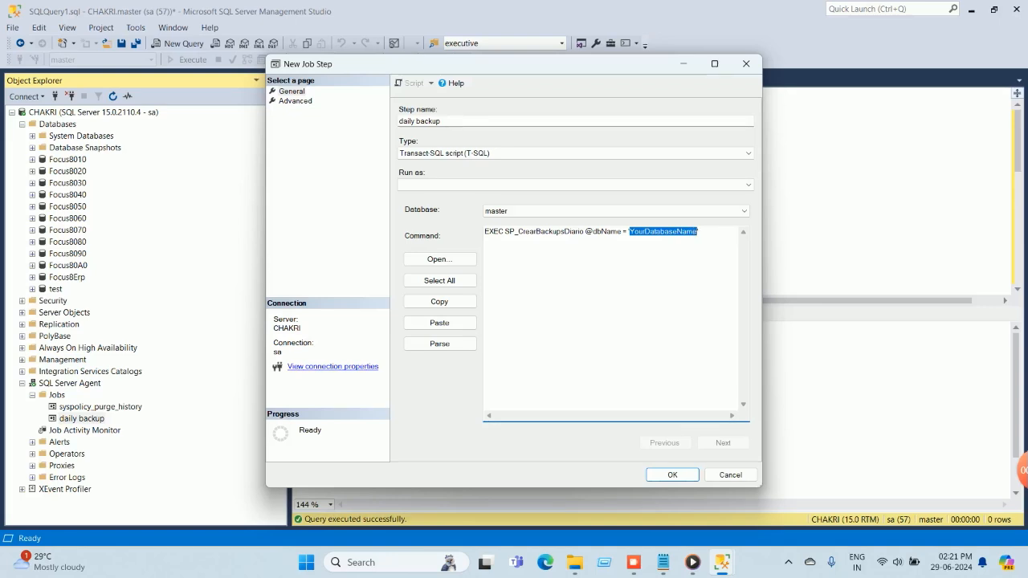
type("'Focus8020'")
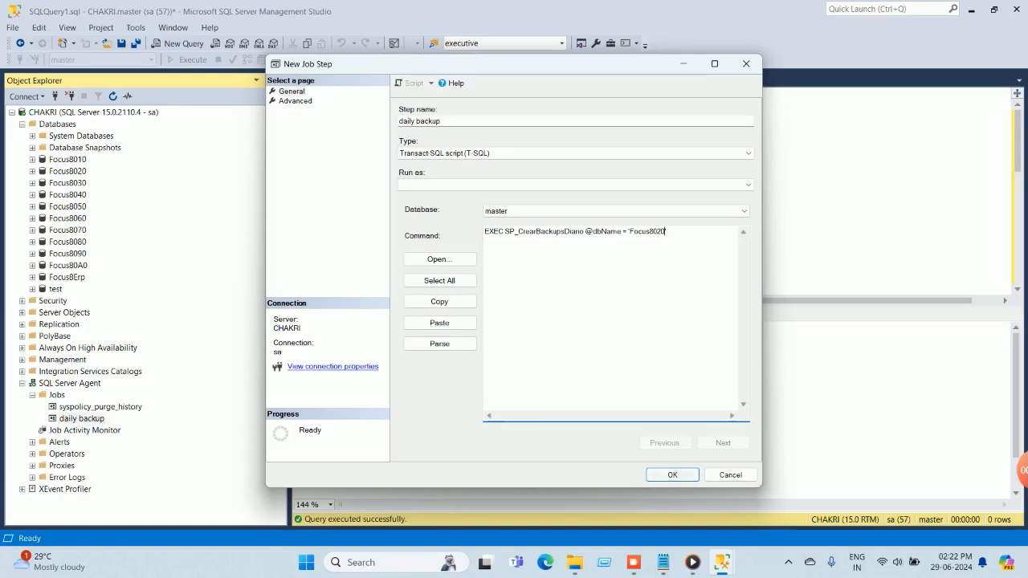
left_click(679, 475)
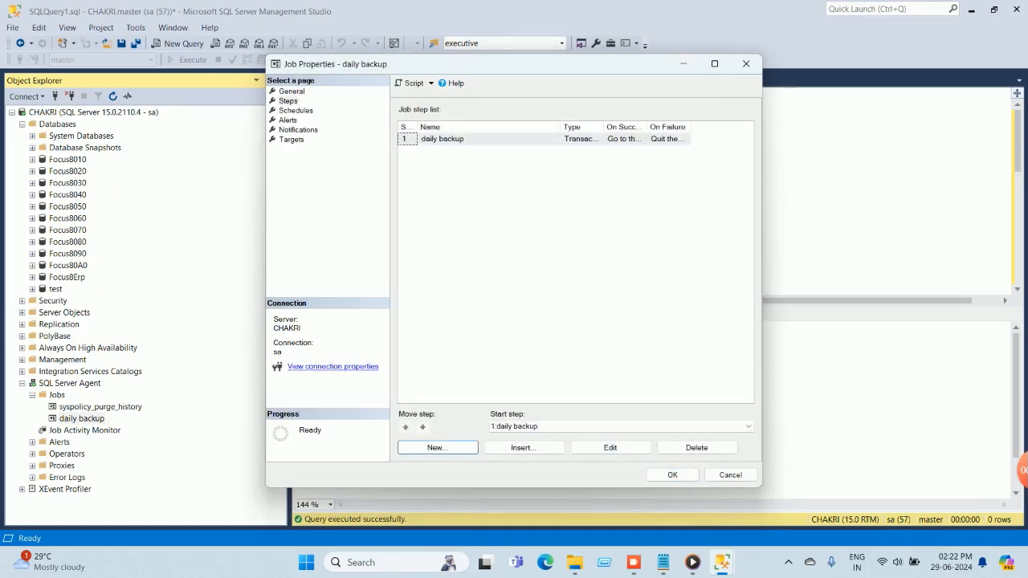
Accept quitting with success for the last job step and start a new recurring job schedule named "daily backup".
left_click(296, 110)
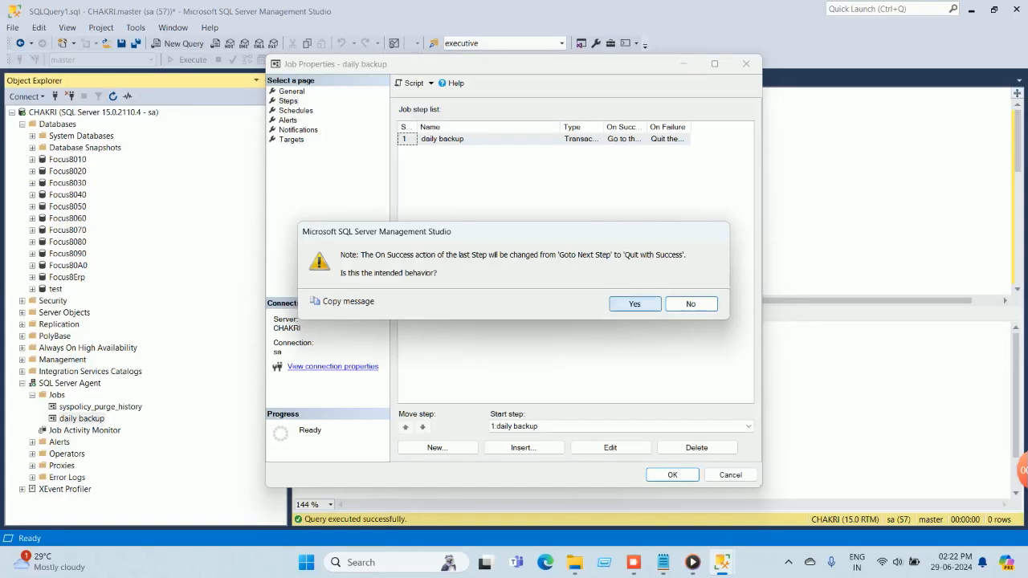
left_click(635, 304)
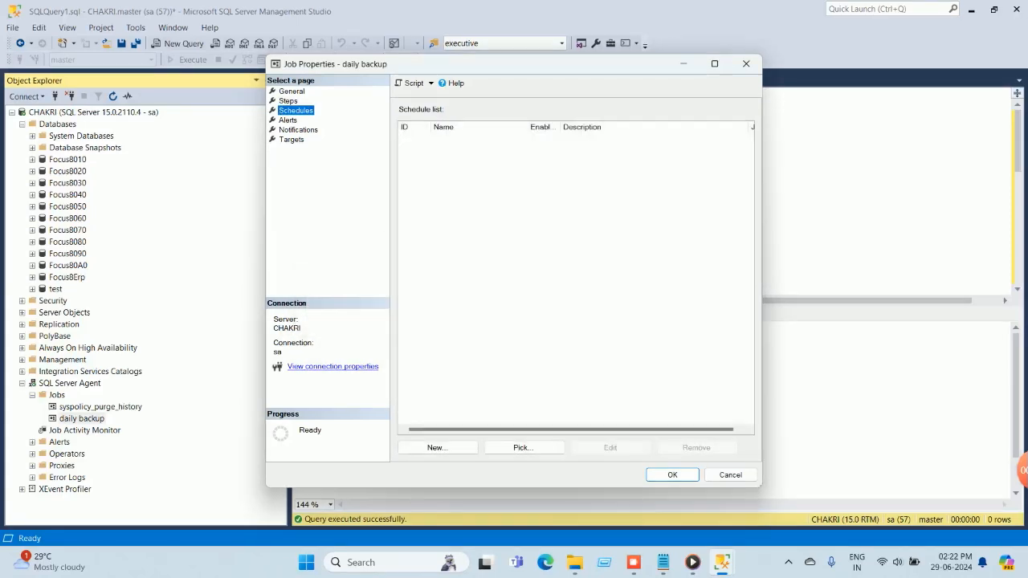
left_click(437, 447)
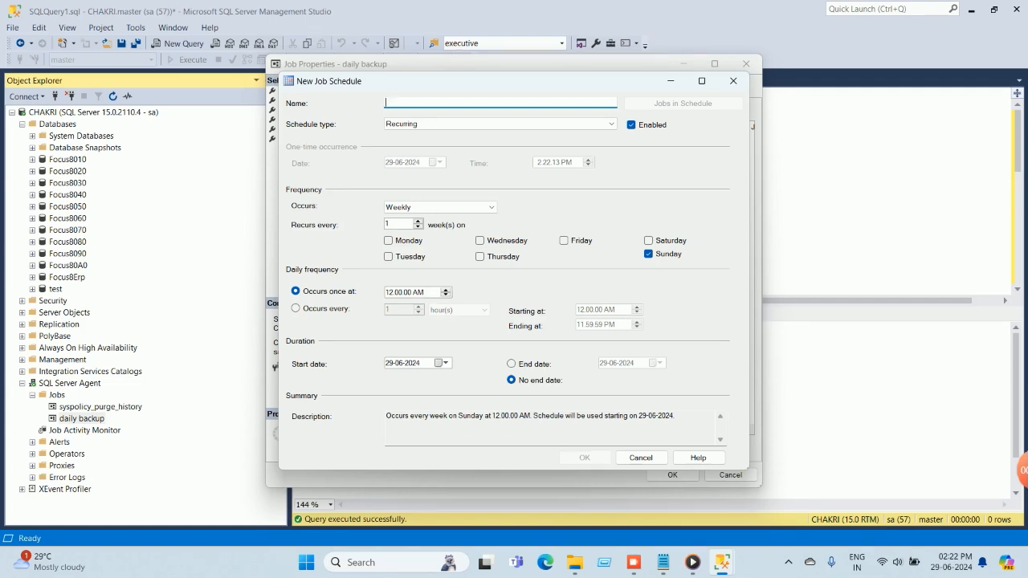
type("daily backup")
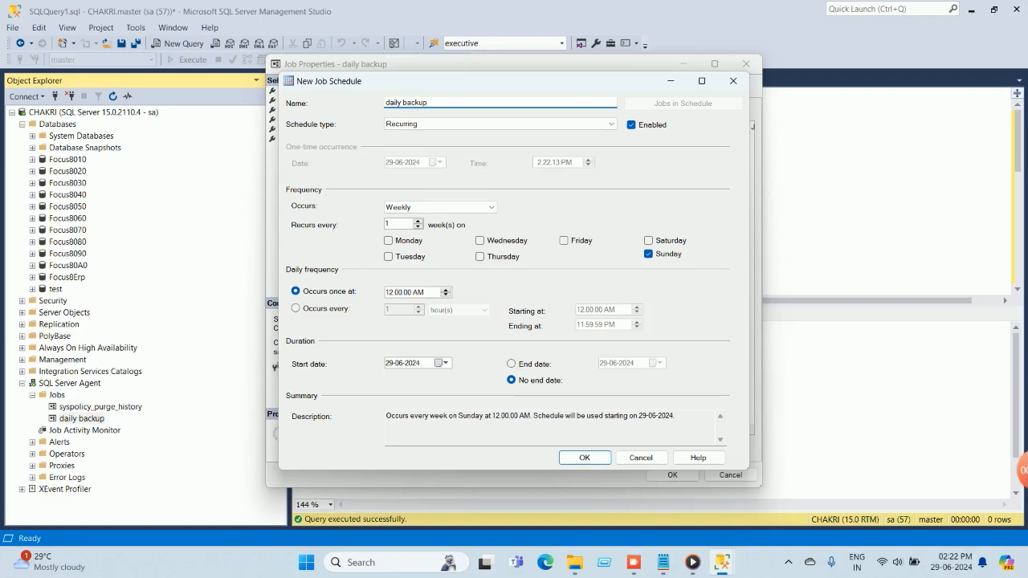
left_click(501, 123)
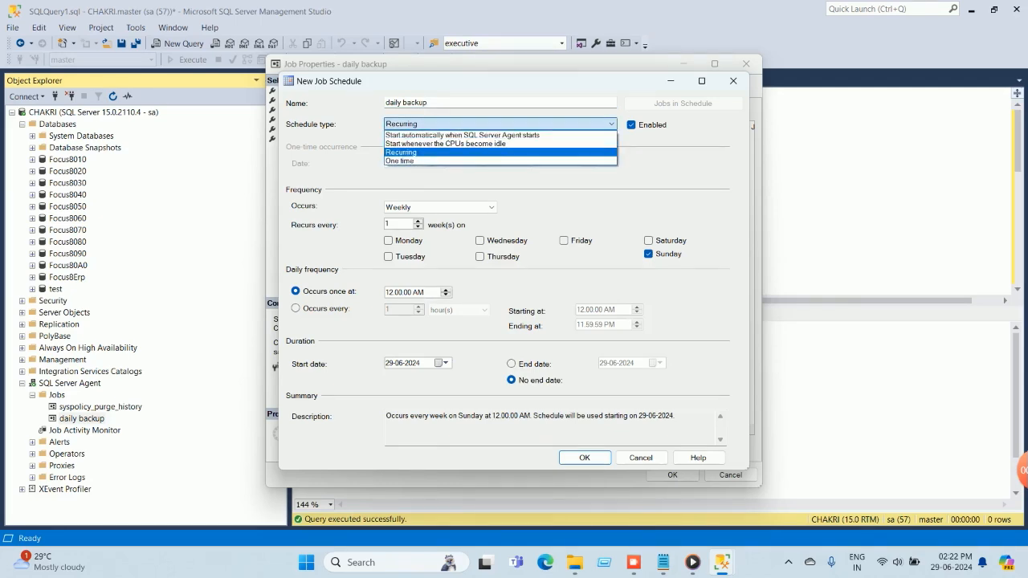
left_click(440, 152)
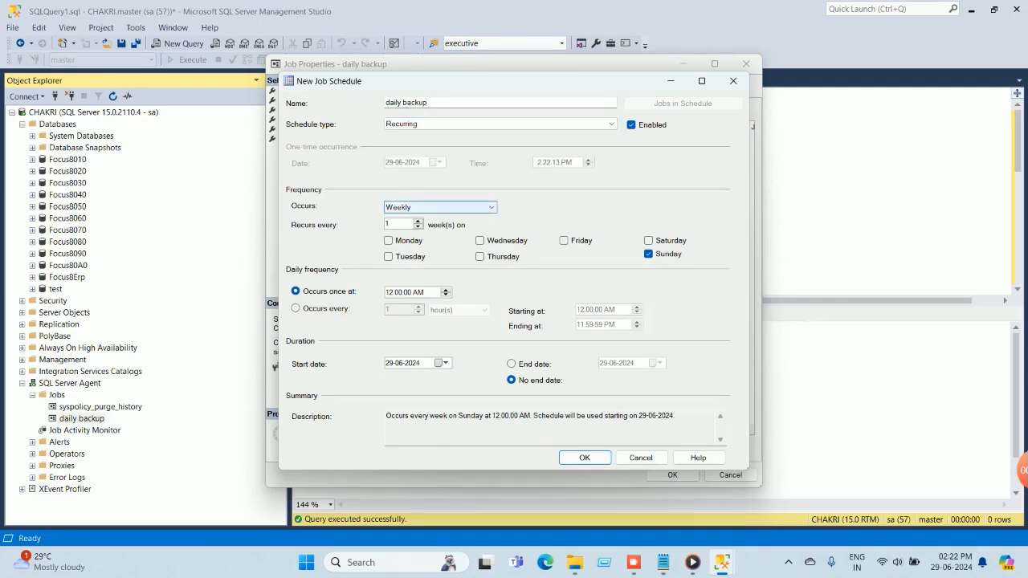
left_click(454, 207)
left_click(434, 218)
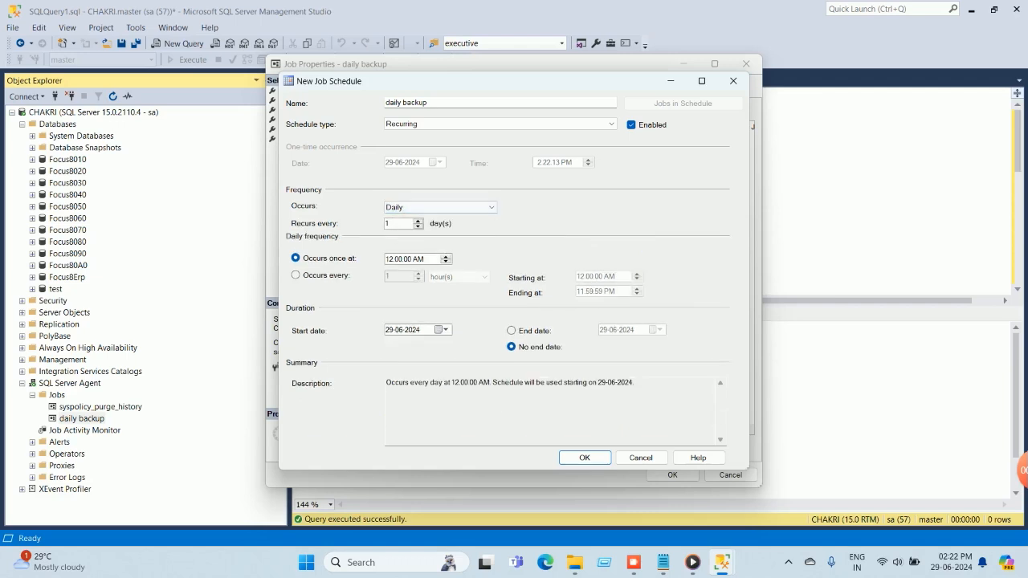
left_click(449, 207)
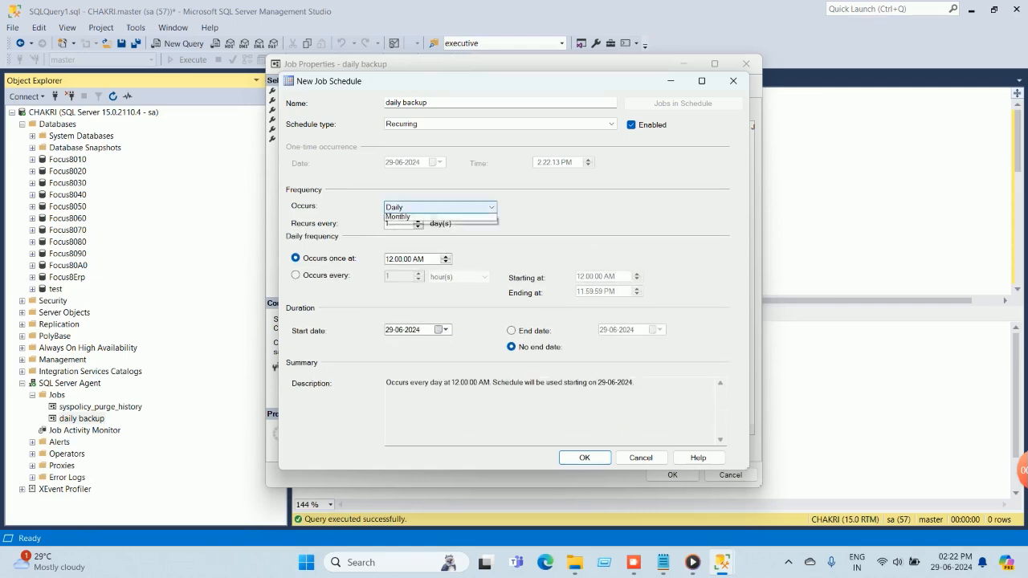
left_click(399, 228)
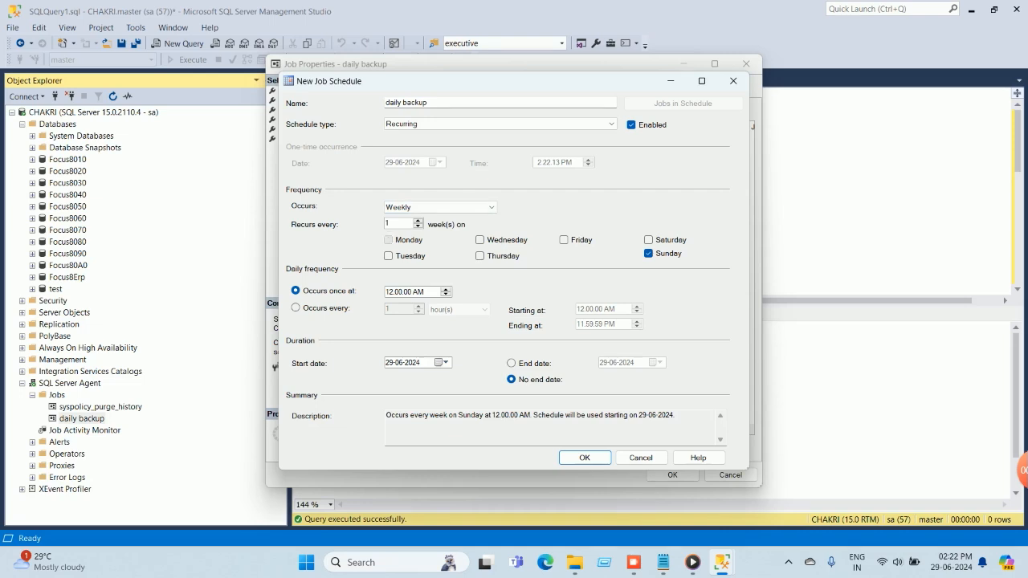
Add Monday, Tuesday, Wednesday, Thursday, Friday and Saturday to the weekly schedule's days alongside Sunday.
left_click(389, 240)
left_click(389, 256)
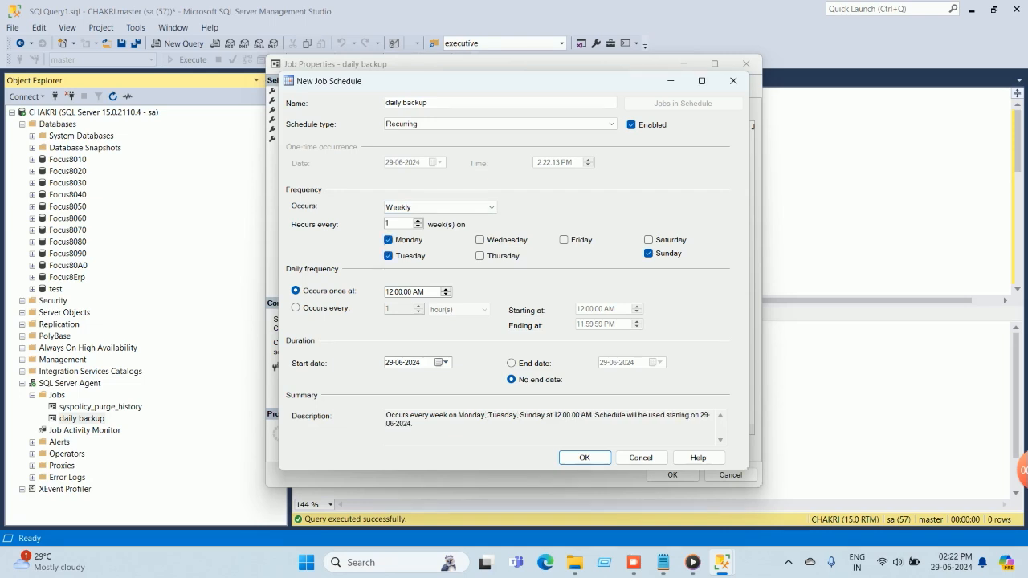
left_click(480, 240)
left_click(479, 256)
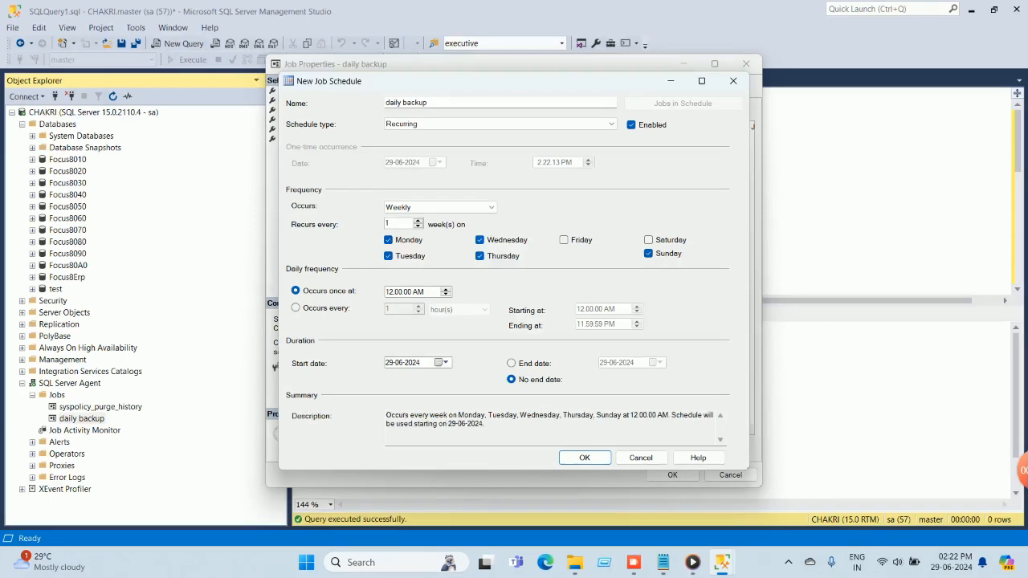
left_click(563, 240)
left_click(649, 240)
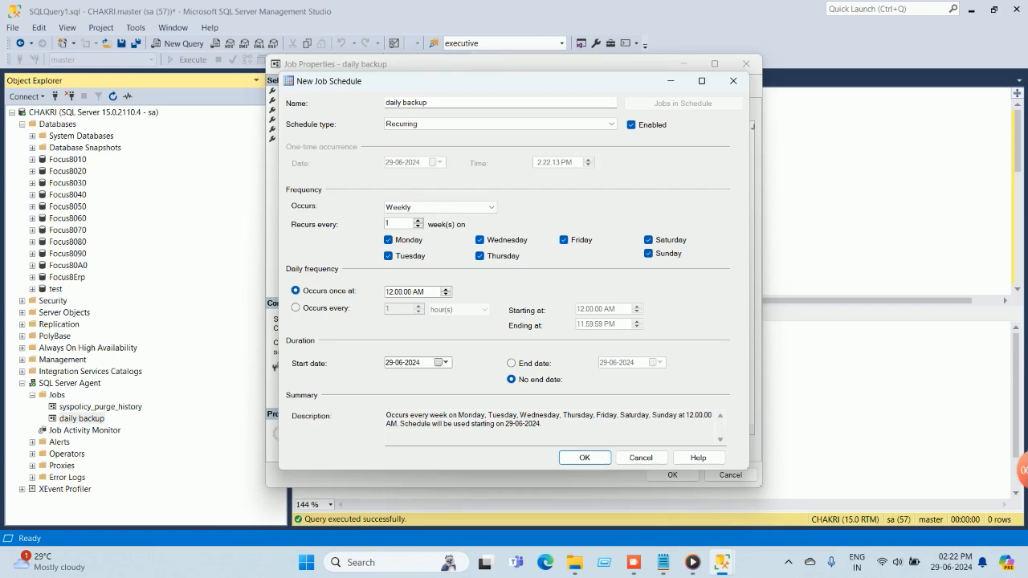
Set the schedule to occur once at 12:00:00 PM and save both the schedule and the job's properties.
left_click(419, 293)
key("Up")
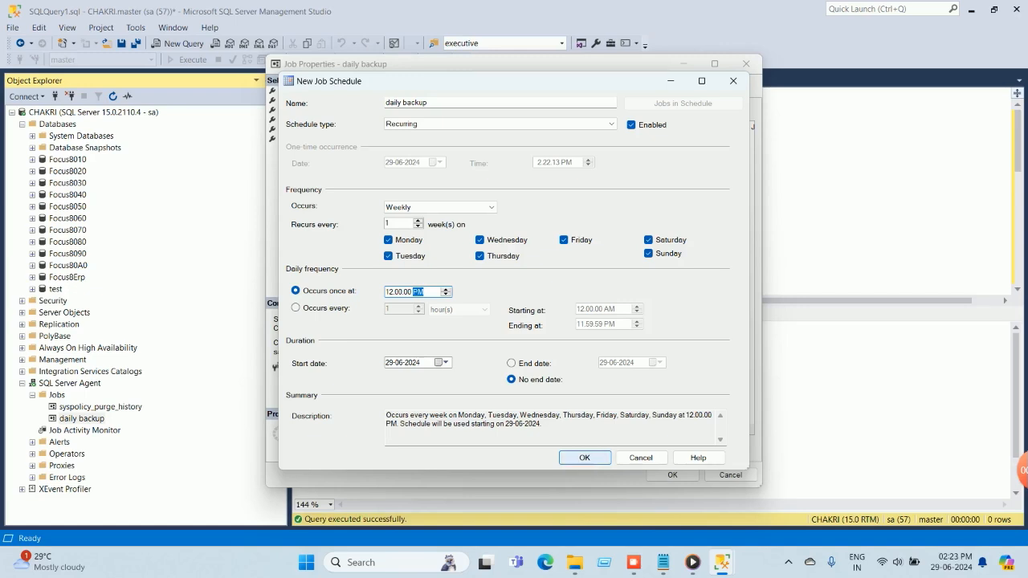
left_click(584, 458)
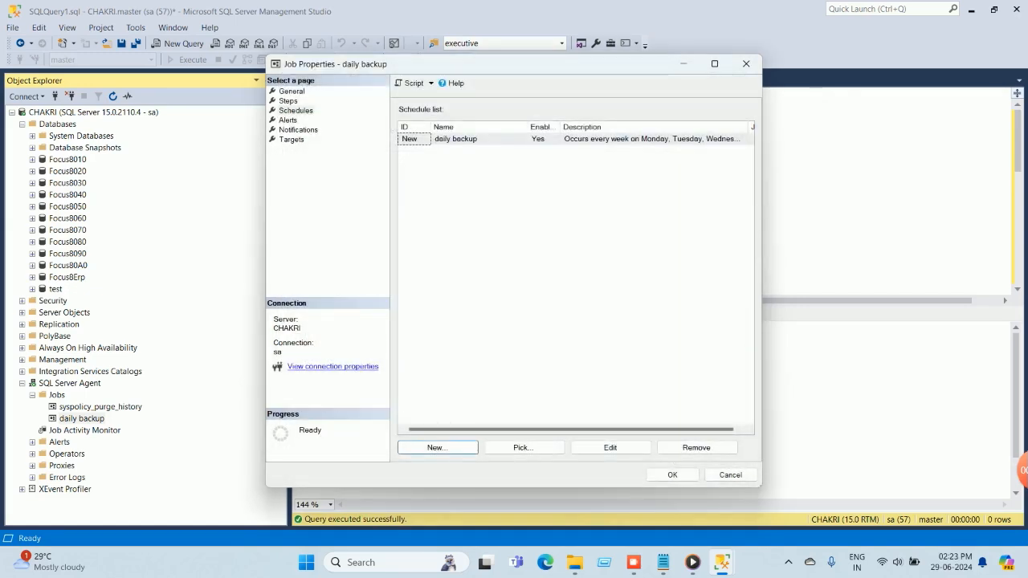
key("Return")
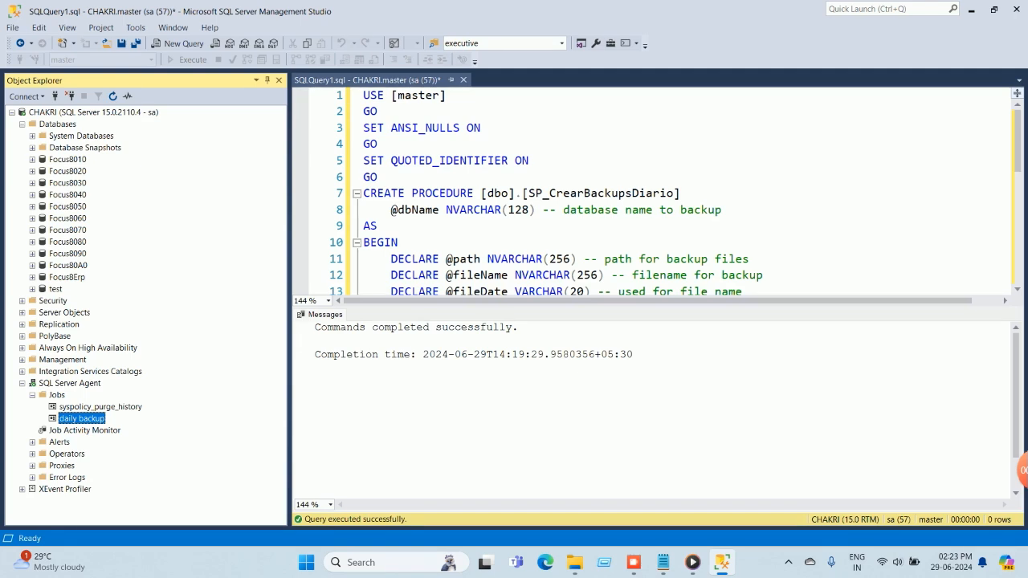
Review the backup path in the stored procedure and inspect the E:\DatabaseBackup folder in File Explorer before running the job.
right_click(81, 419)
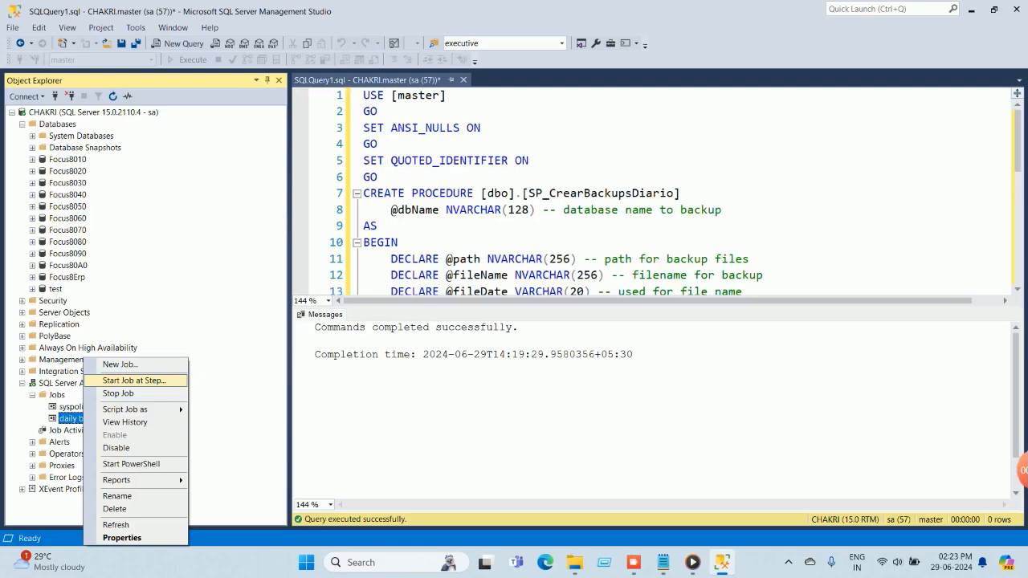
left_click(724, 210)
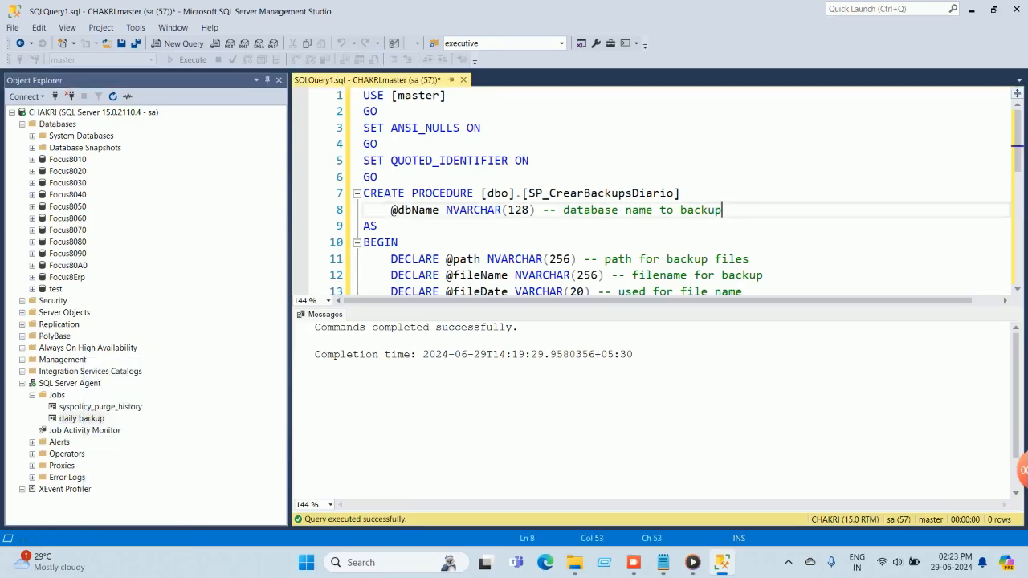
scroll(725, 210, "down", 2)
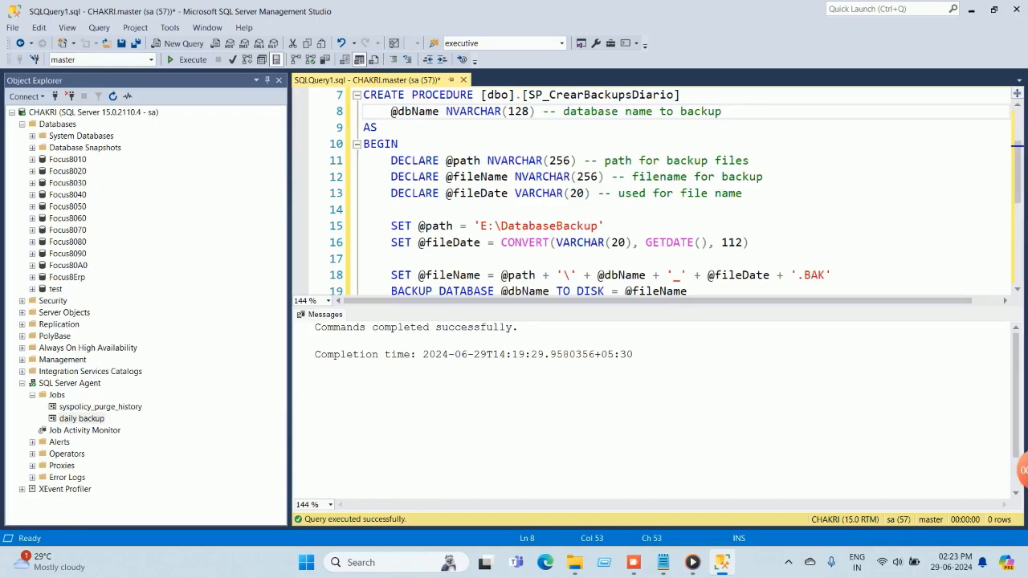
left_click(574, 563)
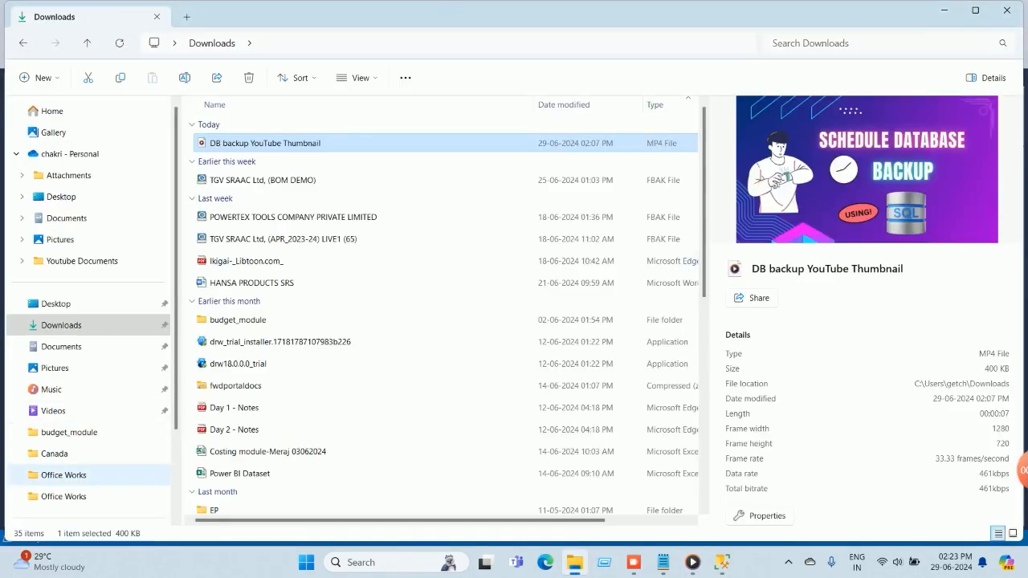
scroll(88, 321, "down", 2)
left_click(75, 471)
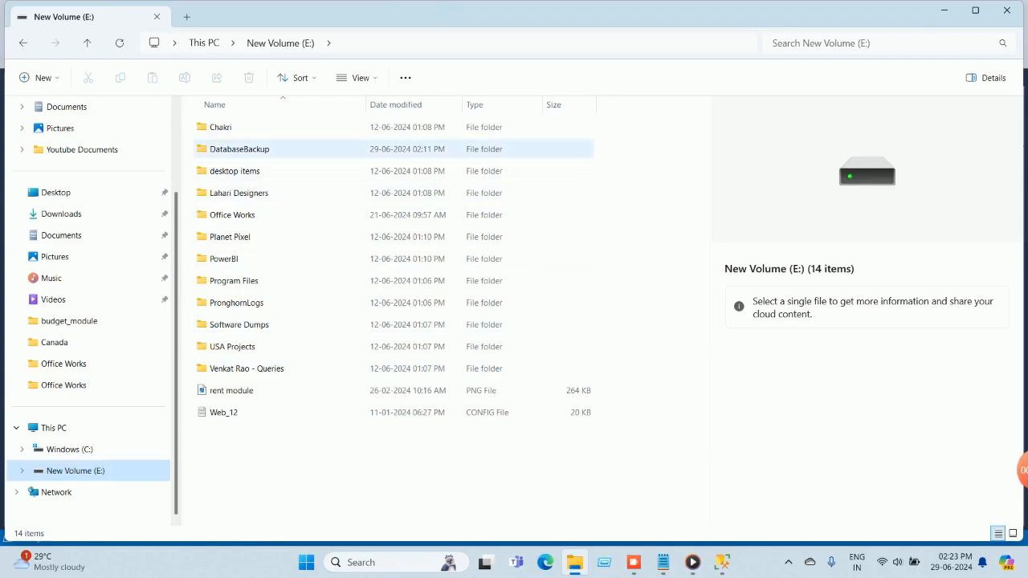
double_click(240, 149)
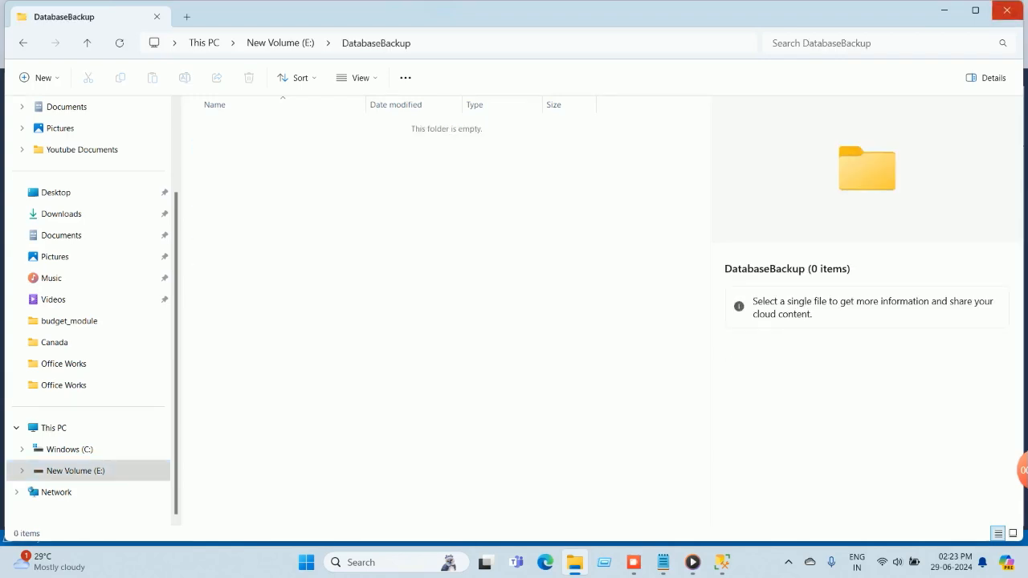
left_click(1006, 10)
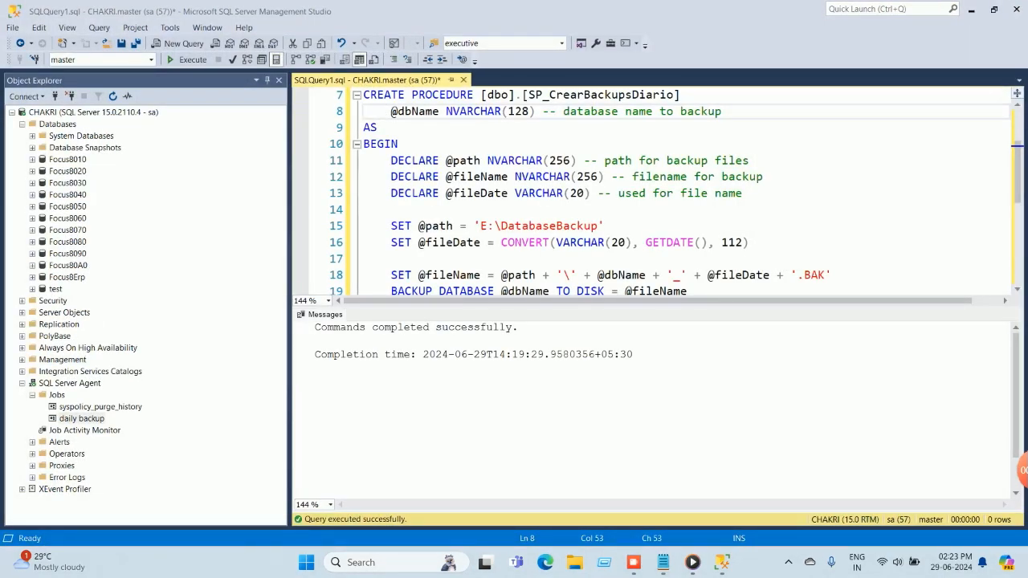
Start the daily backup job manually from its step and close the job start report.
right_click(89, 418)
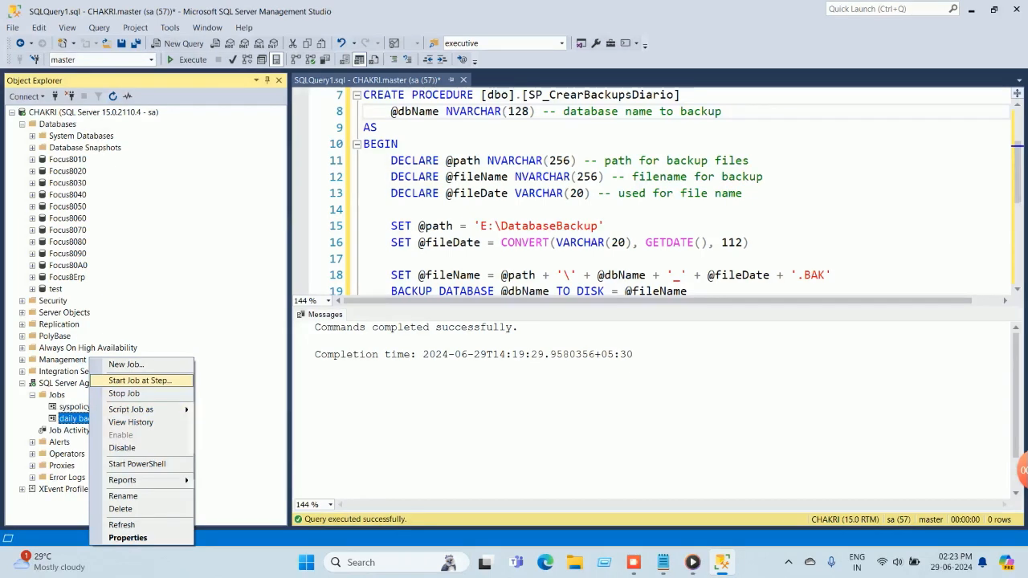
left_click(140, 380)
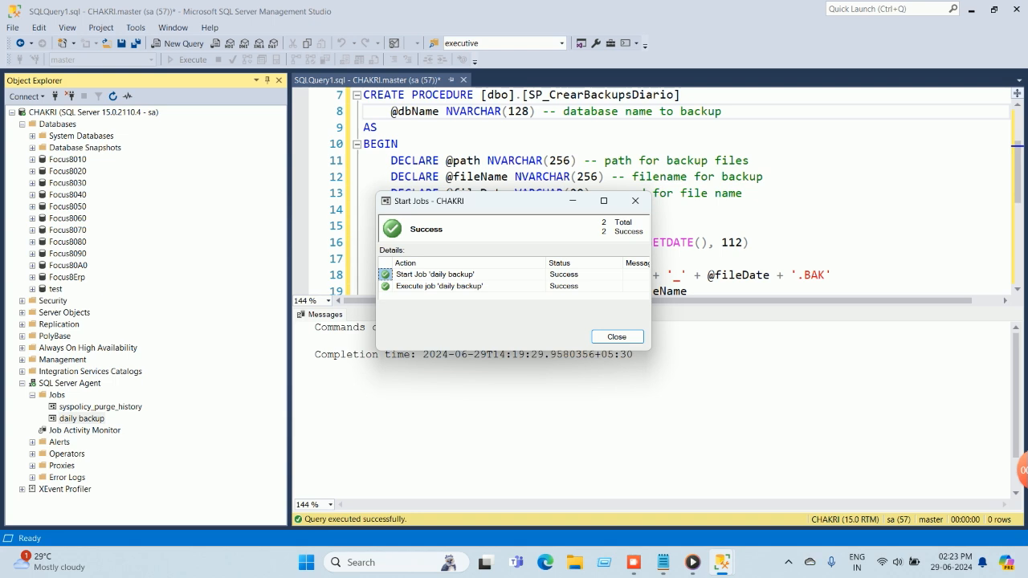
left_click(617, 336)
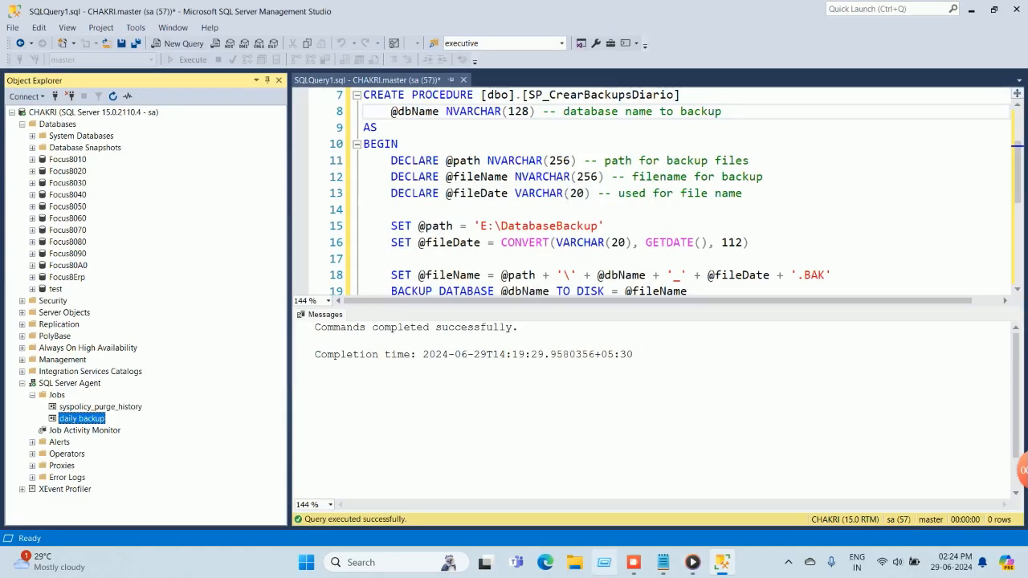
Switch to File Explorer and check the DatabaseBackup folder on drive E: for the backup file from the job run.
left_click(574, 562)
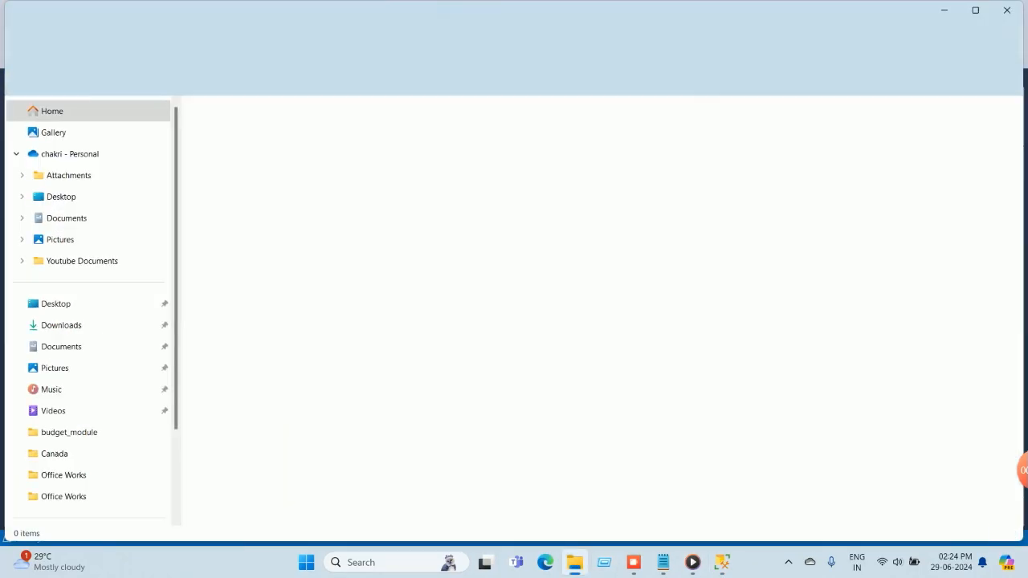
scroll(96, 325, "down", 3)
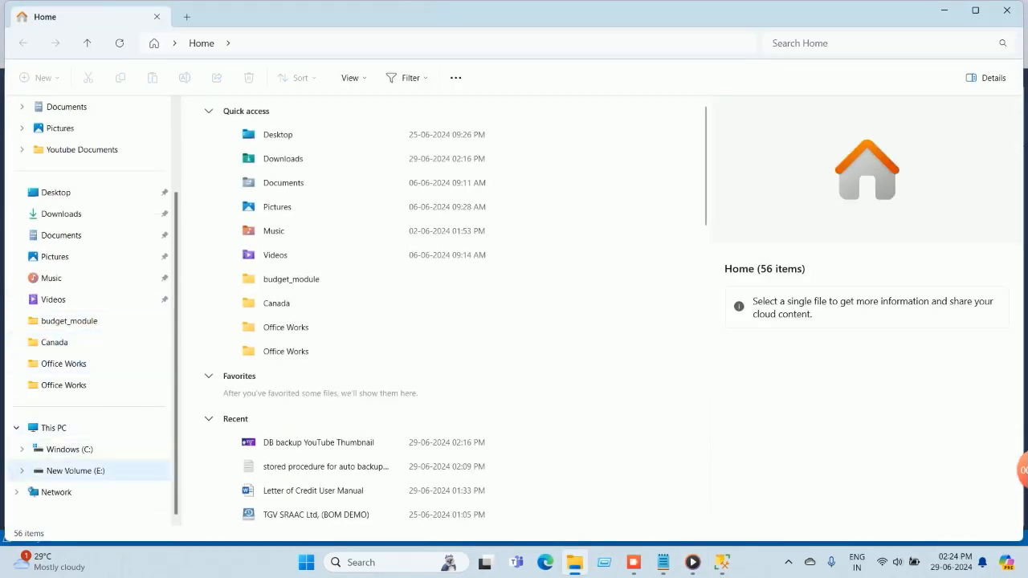
left_click(75, 471)
double_click(235, 148)
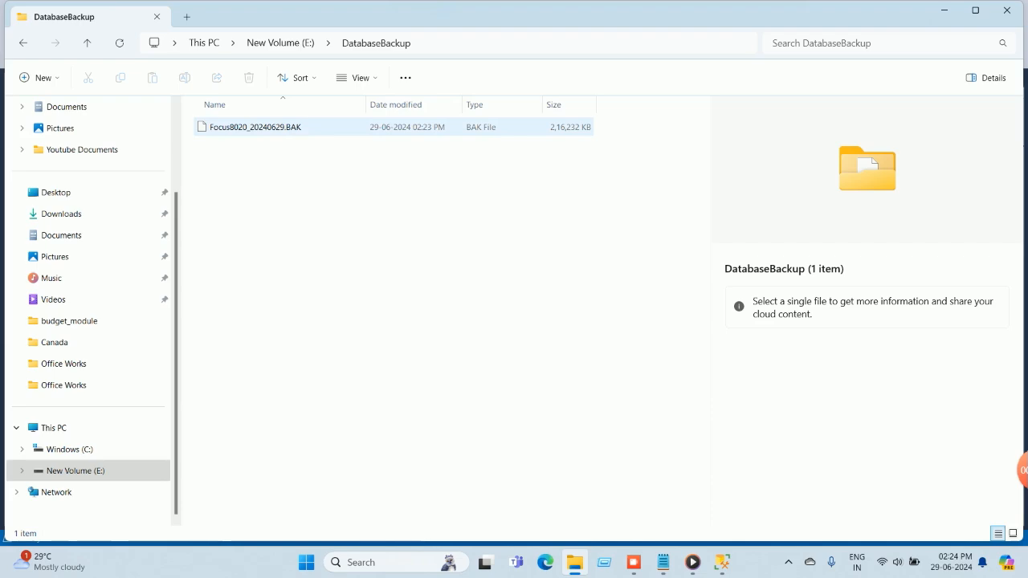
left_click(1007, 10)
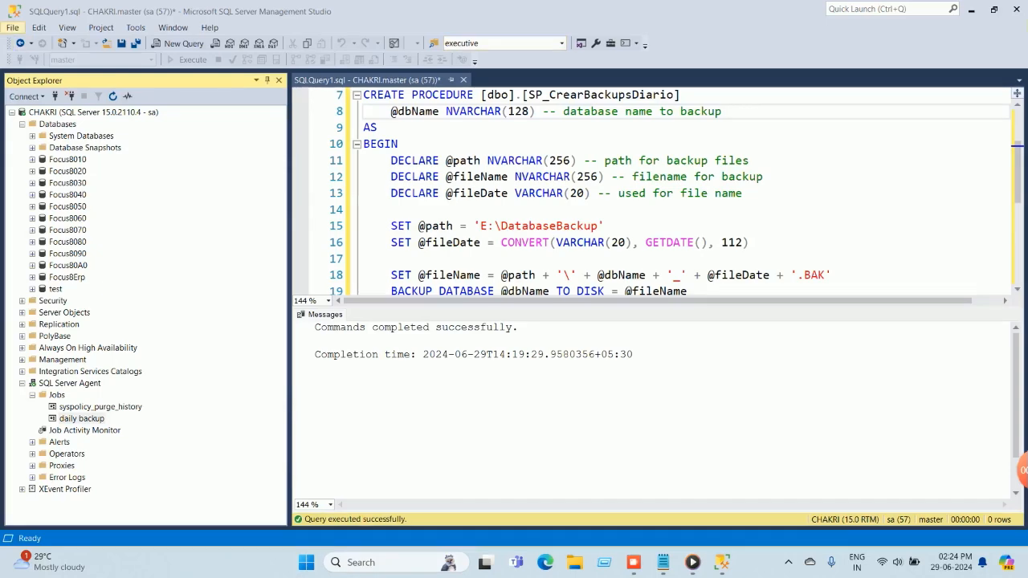
left_click(12, 27)
left_click(31, 295)
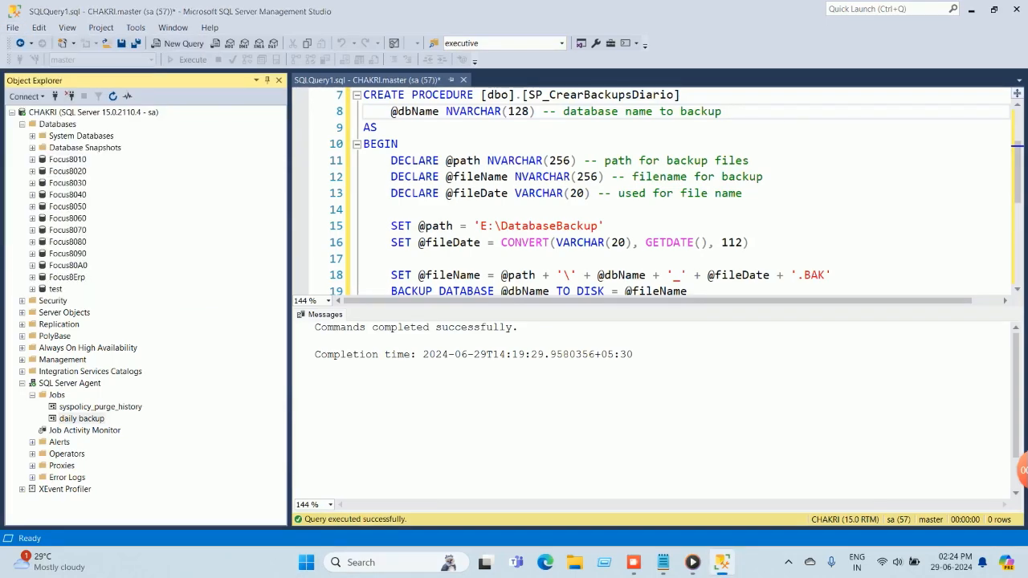
left_click(558, 366)
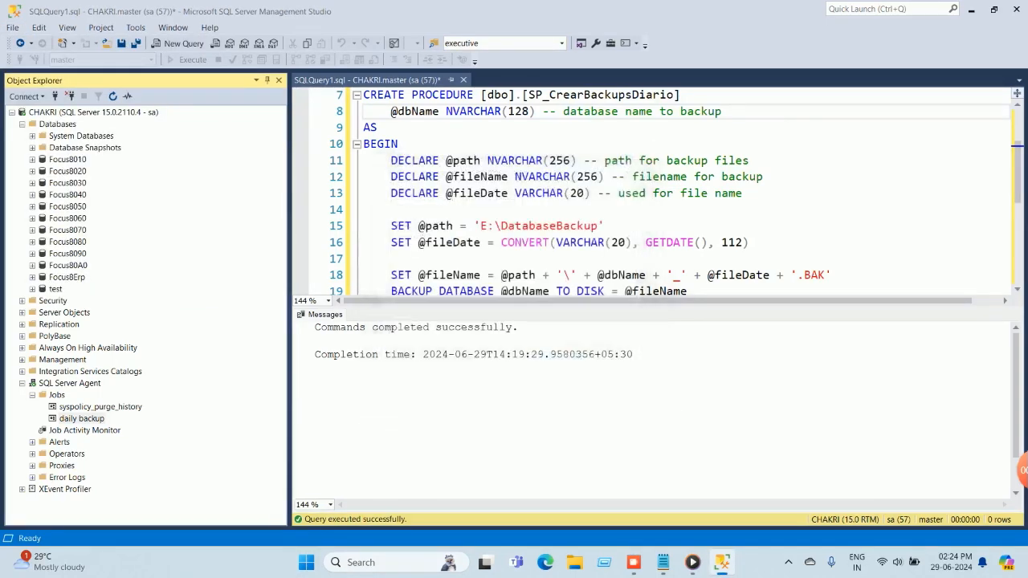